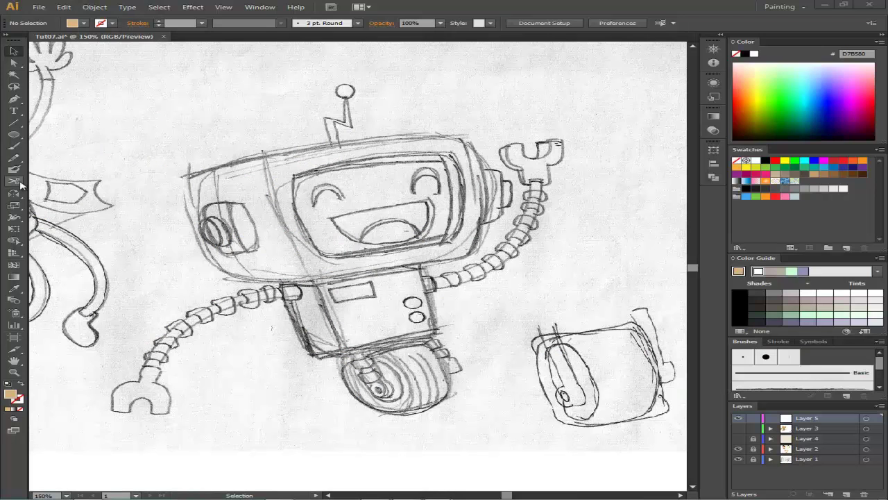
Step: Draw a rounded-rectangle head filled orange FBB03B with a 5 pt brown A67C52 outline
{"action": "left_click_drag", "start_coordinate": [14, 134], "coordinate": [70, 149]}
{"action": "left_click_drag", "start_coordinate": [217, 136], "coordinate": [491, 271]}
{"action": "left_click", "coordinate": [737, 168]}
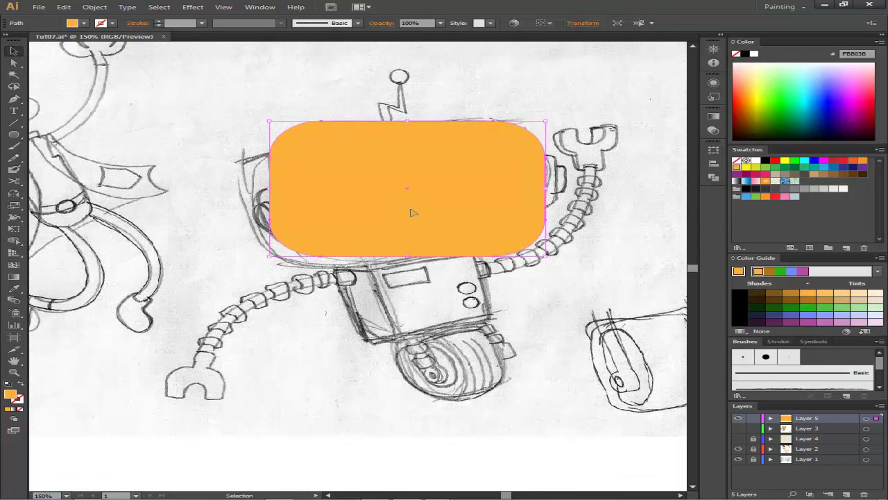
{"action": "left_click", "coordinate": [824, 174]}
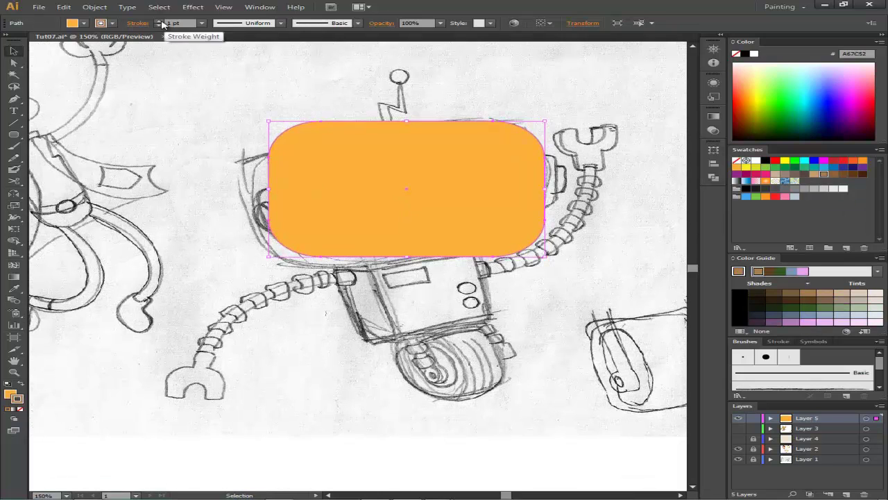
{"action": "left_click", "coordinate": [158, 20]}
{"action": "left_click", "coordinate": [158, 20]}
{"action": "left_click", "coordinate": [158, 20]}
{"action": "left_click", "coordinate": [159, 20]}
{"action": "scroll", "coordinate": [312, 111], "scroll_direction": "down", "scroll_amount": 3}
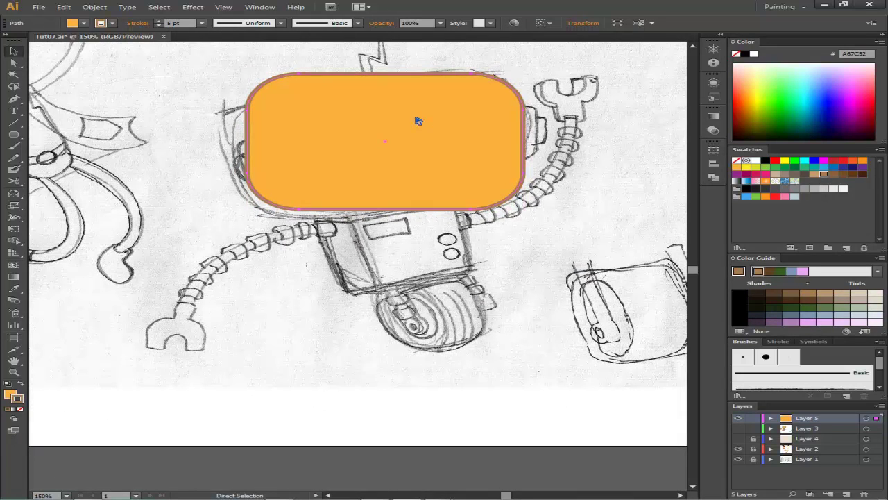
Step: Cut a left side panel into the head with a Pathfinder rectangle, then save
{"action": "left_click_drag", "start_coordinate": [13, 134], "coordinate": [76, 132]}
{"action": "left_click_drag", "start_coordinate": [202, 71], "coordinate": [457, 225]}
{"action": "left_click", "coordinate": [713, 179]}
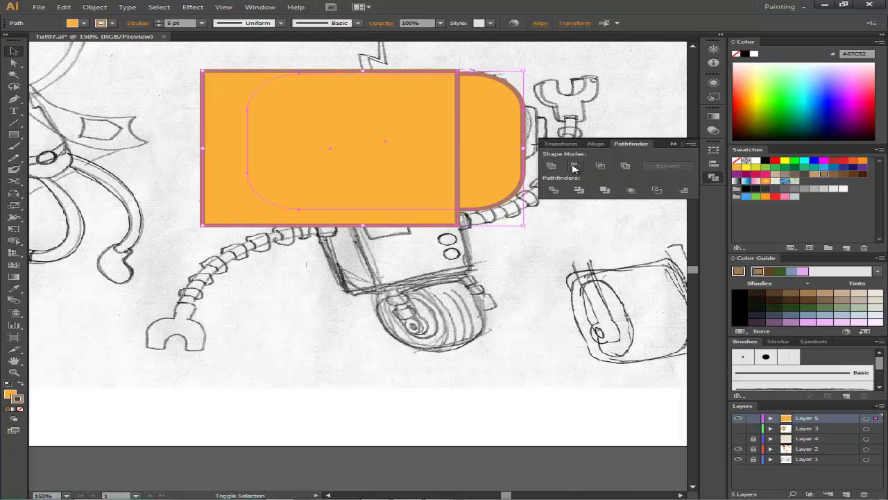
{"action": "key", "text": "Delete"}
{"action": "left_click_drag", "start_coordinate": [341, 129], "coordinate": [340, 130]}
{"action": "left_click", "coordinate": [674, 143]}
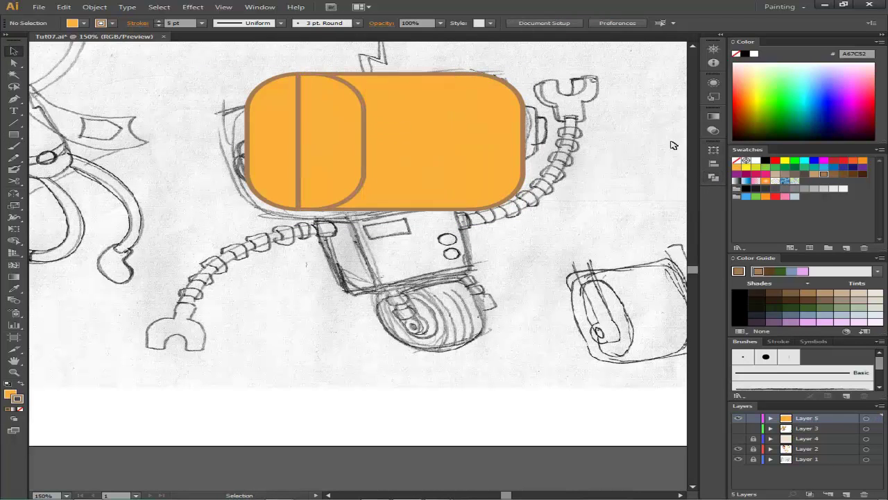
{"action": "left_click_drag", "start_coordinate": [249, 115], "coordinate": [261, 135]}
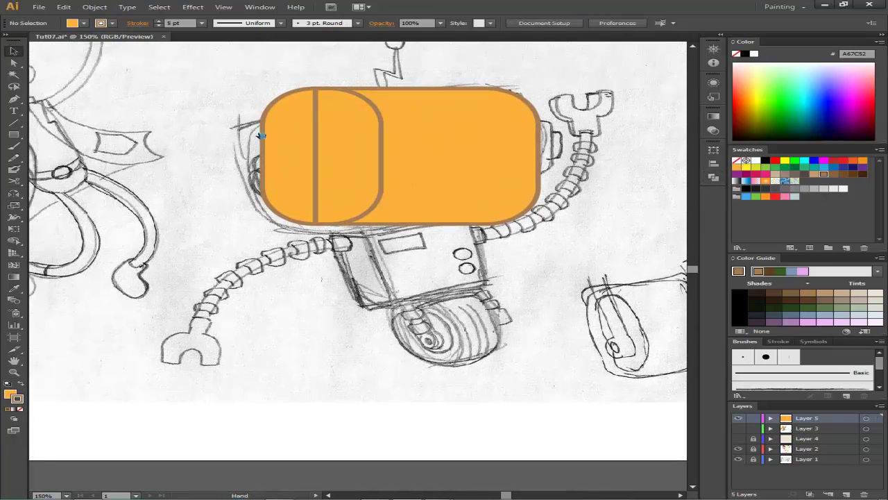
{"action": "key", "text": "ctrl+s"}
Step: Draw a small rounded pill shape over the body
{"action": "left_click_drag", "start_coordinate": [521, 201], "coordinate": [457, 183]}
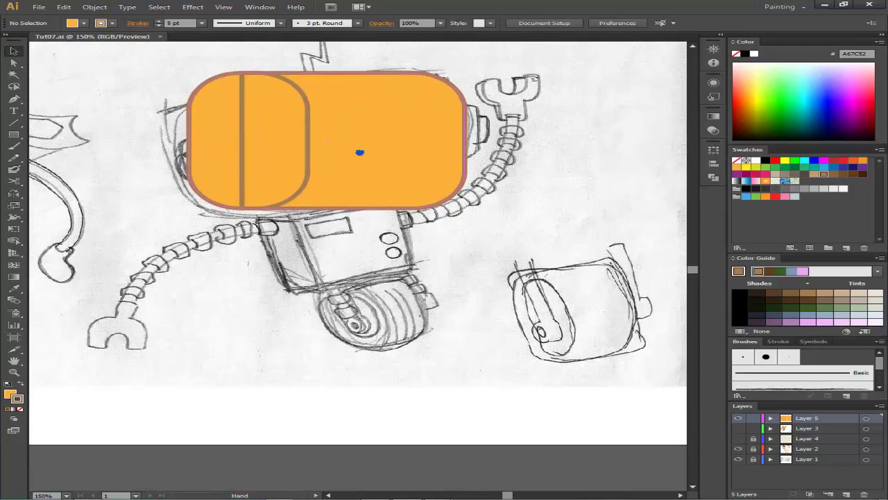
{"action": "left_click_drag", "start_coordinate": [14, 134], "coordinate": [69, 149]}
{"action": "mouse_move", "coordinate": [346, 236]}
{"action": "left_mouse_down"}
{"action": "mouse_move", "coordinate": [507, 264]}
{"action": "mouse_move", "coordinate": [456, 258]}
{"action": "left_mouse_up"}
Step: Make the pill white with no outline
{"action": "key", "text": "v"}
{"action": "key", "text": "slash"}
{"action": "left_click", "coordinate": [843, 188]}
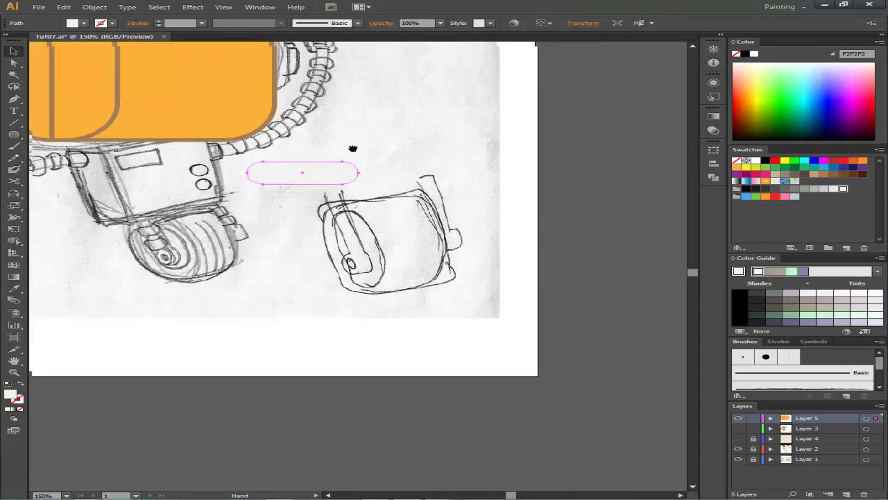
{"action": "left_click_drag", "start_coordinate": [353, 145], "coordinate": [518, 202]}
Step: Draw a tall grey bar, add two copies beside it, and slant all three about 20°
{"action": "left_click_drag", "start_coordinate": [13, 134], "coordinate": [56, 135]}
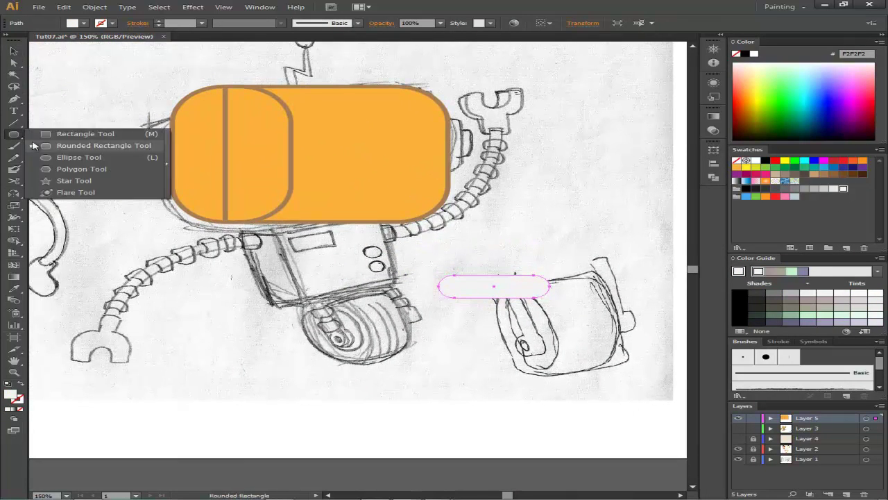
{"action": "key", "text": "v"}
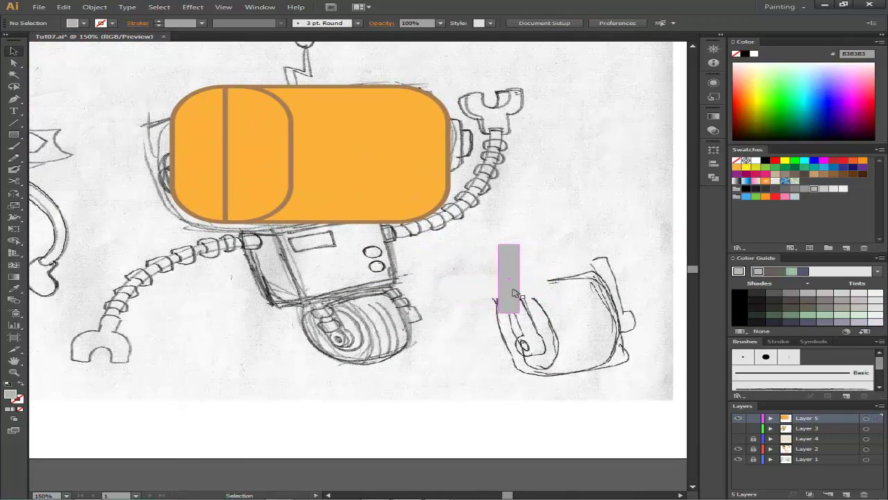
{"action": "left_click_drag", "start_coordinate": [519, 278], "coordinate": [466, 277]}
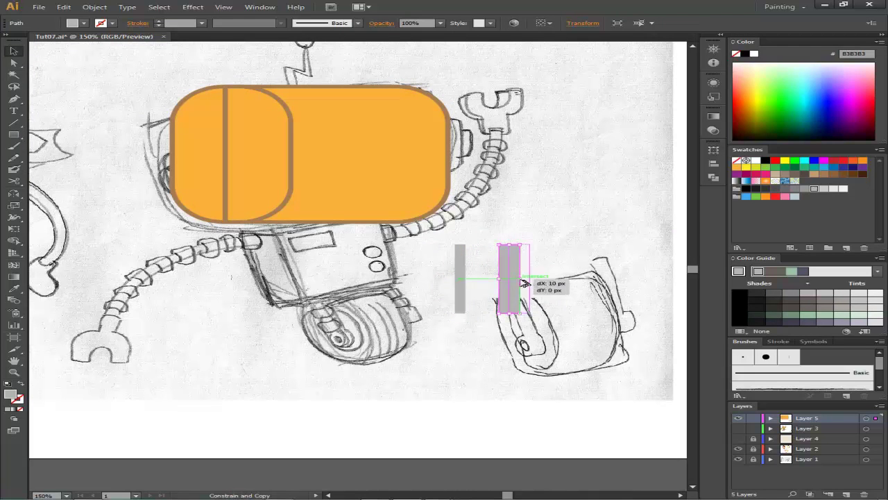
{"action": "left_click_drag", "start_coordinate": [524, 282], "coordinate": [541, 279]}
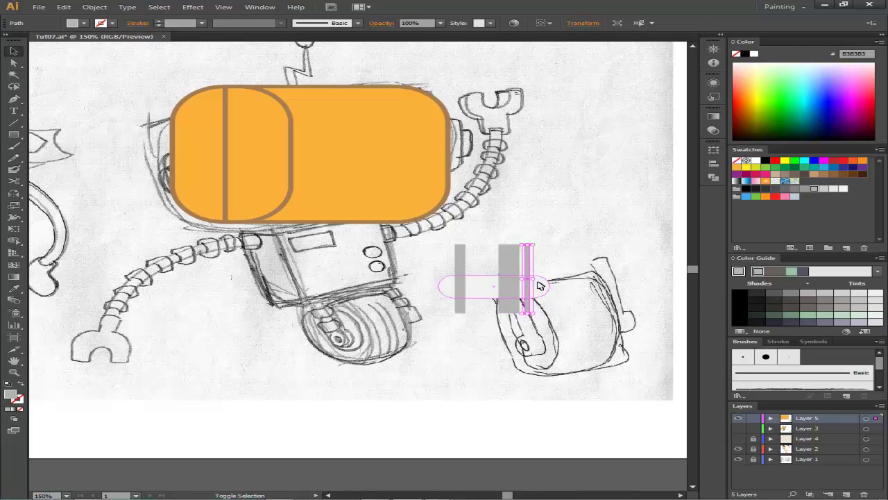
{"action": "mouse_move", "coordinate": [446, 238]}
{"action": "left_mouse_down"}
{"action": "mouse_move", "coordinate": [497, 320]}
{"action": "mouse_move", "coordinate": [479, 318]}
{"action": "left_mouse_up"}
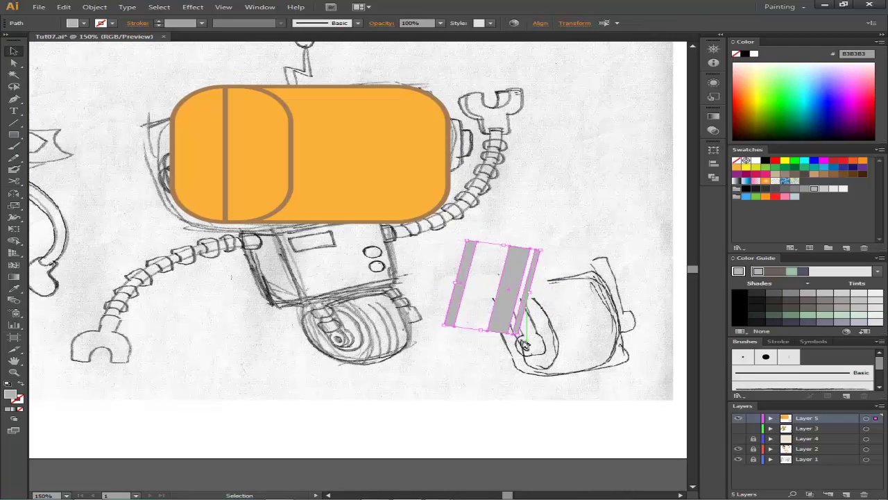
{"action": "left_click", "coordinate": [485, 288]}
{"action": "left_click", "coordinate": [605, 229]}
Step: Group and trim the stripes with the pill, then move the striped visor onto the head
{"action": "left_click_drag", "start_coordinate": [605, 229], "coordinate": [444, 327]}
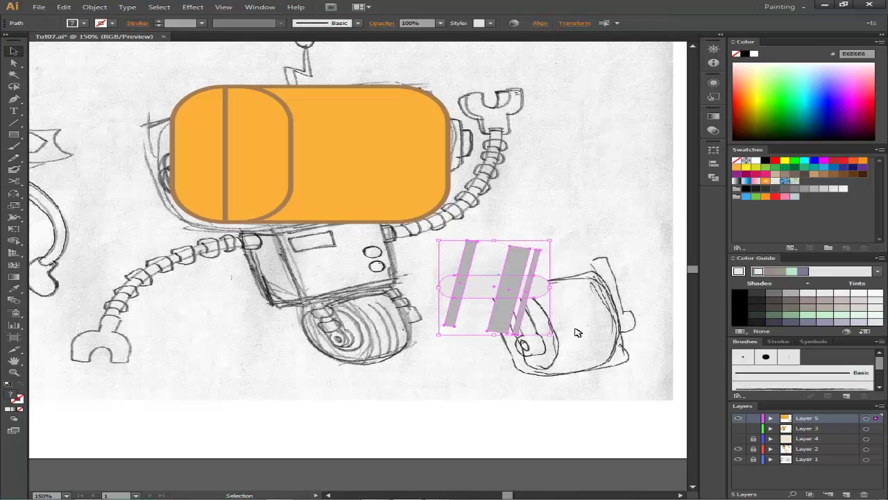
{"action": "left_click", "coordinate": [713, 177]}
{"action": "key", "text": "ctrl+g"}
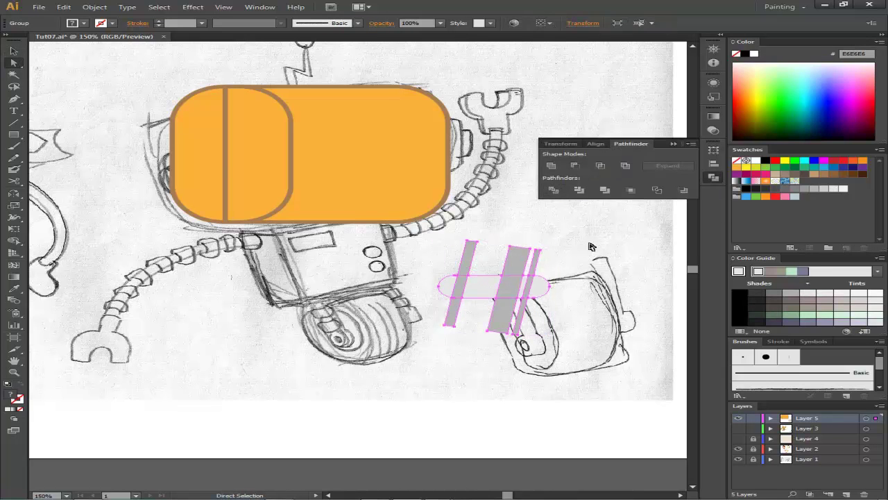
{"action": "left_click", "coordinate": [591, 247]}
{"action": "left_click_drag", "start_coordinate": [527, 288], "coordinate": [532, 300]}
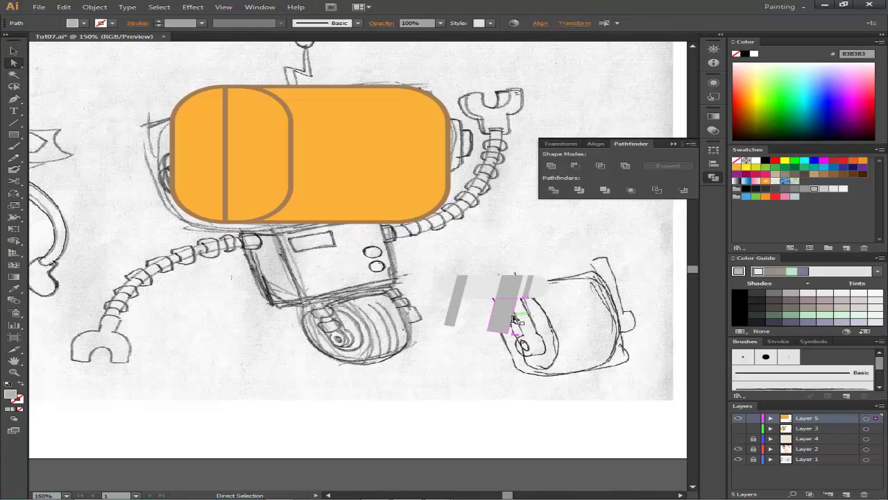
{"action": "left_click_drag", "start_coordinate": [536, 269], "coordinate": [458, 305]}
{"action": "left_click", "coordinate": [335, 227]}
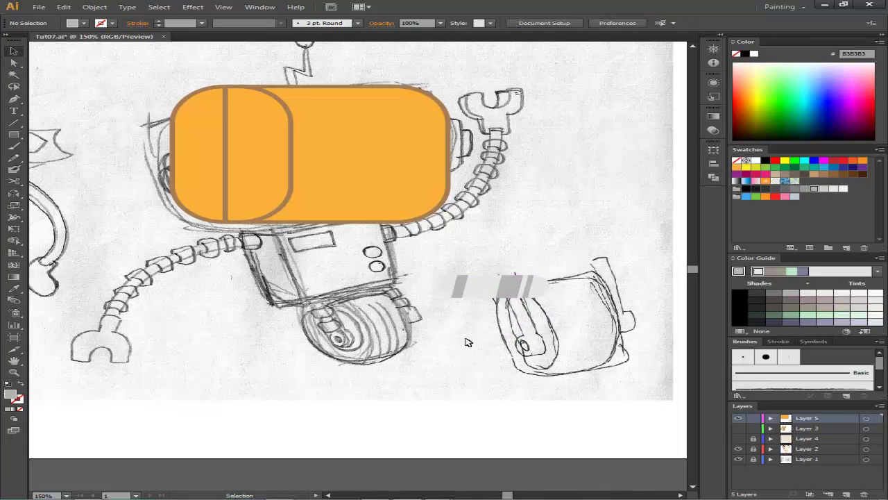
{"action": "left_click_drag", "start_coordinate": [486, 286], "coordinate": [363, 130]}
Step: Draw a rounded shape in the left panel with the head's orange fill and brown outline
{"action": "scroll", "coordinate": [531, 236], "scroll_direction": "up", "scroll_amount": 2}
{"action": "left_click", "coordinate": [16, 134]}
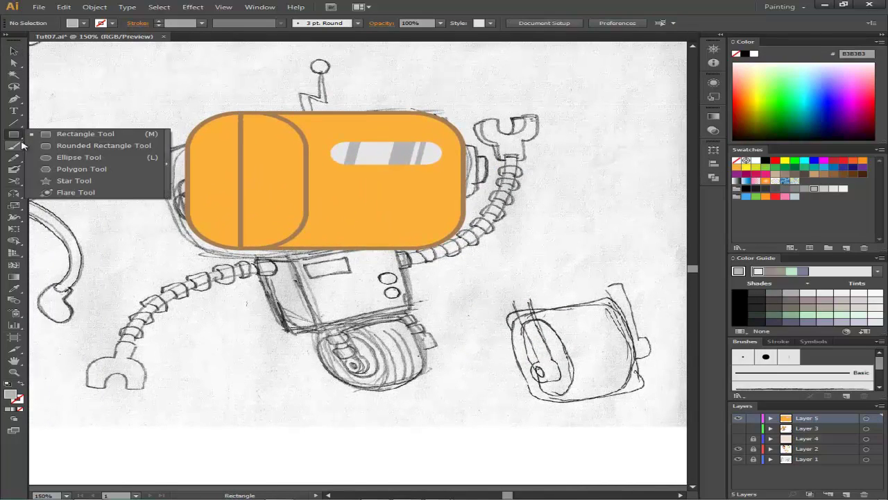
{"action": "left_click", "coordinate": [98, 145]}
{"action": "left_click_drag", "start_coordinate": [274, 215], "coordinate": [274, 215]}
{"action": "left_click", "coordinate": [15, 51]}
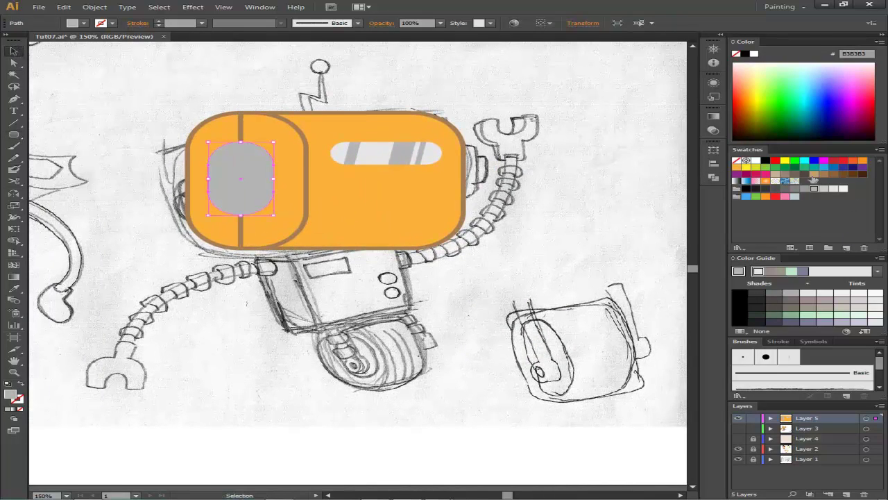
{"action": "left_click", "coordinate": [418, 201]}
{"action": "key", "text": "v"}
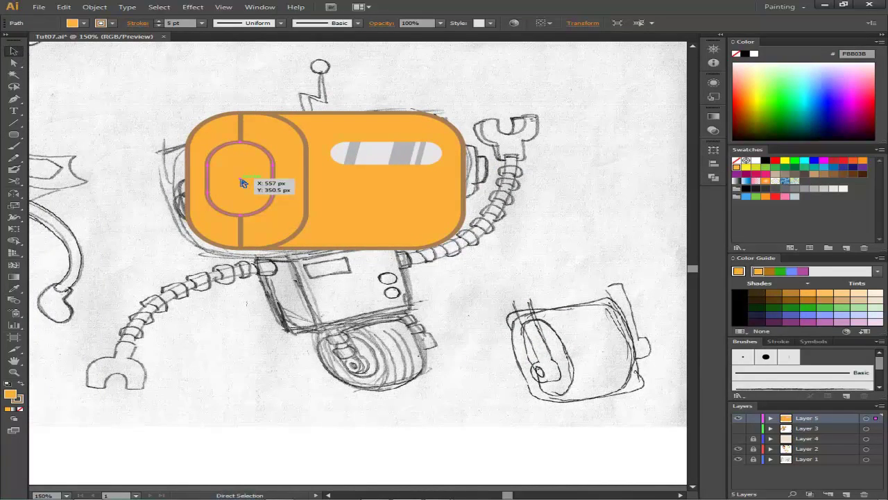
{"action": "left_click_drag", "start_coordinate": [233, 181], "coordinate": [232, 181]}
{"action": "left_click", "coordinate": [123, 151]}
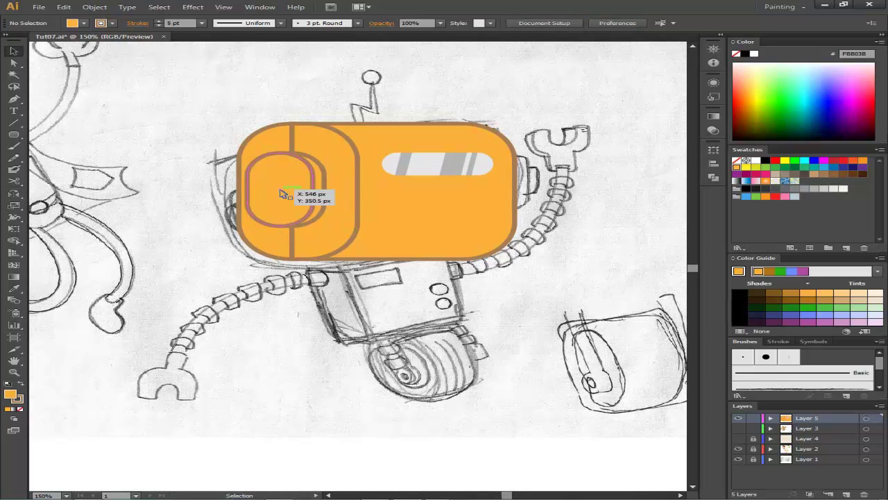
Step: Scale the ear shape down and add a slightly offset copy
{"action": "double_click", "coordinate": [13, 205]}
{"action": "key", "text": "Return"}
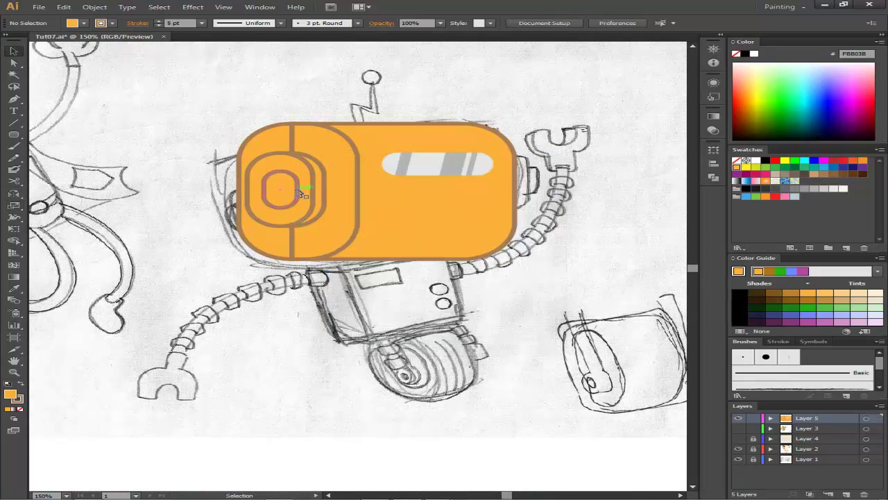
{"action": "left_click_drag", "start_coordinate": [275, 194], "coordinate": [275, 193]}
{"action": "left_click", "coordinate": [243, 93]}
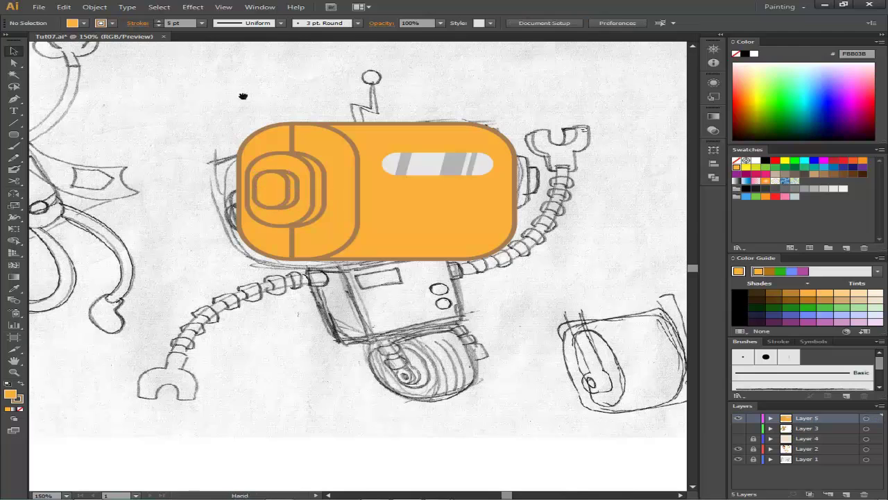
{"action": "left_click_drag", "start_coordinate": [242, 93], "coordinate": [265, 101]}
{"action": "left_click_drag", "start_coordinate": [122, 312], "coordinate": [145, 277]}
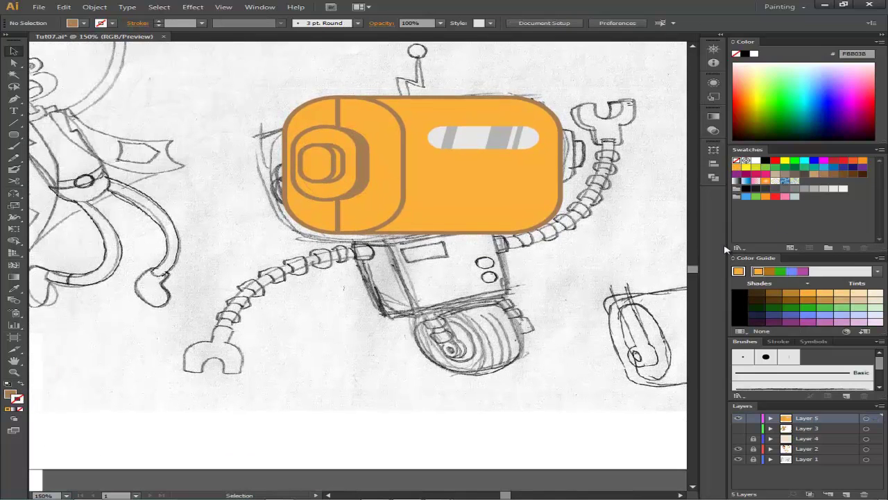
Step: Draw a brown circle and cut away its top half with Pathfinder
{"action": "left_click", "coordinate": [317, 163]}
{"action": "key", "text": "ctrl+shift+a"}
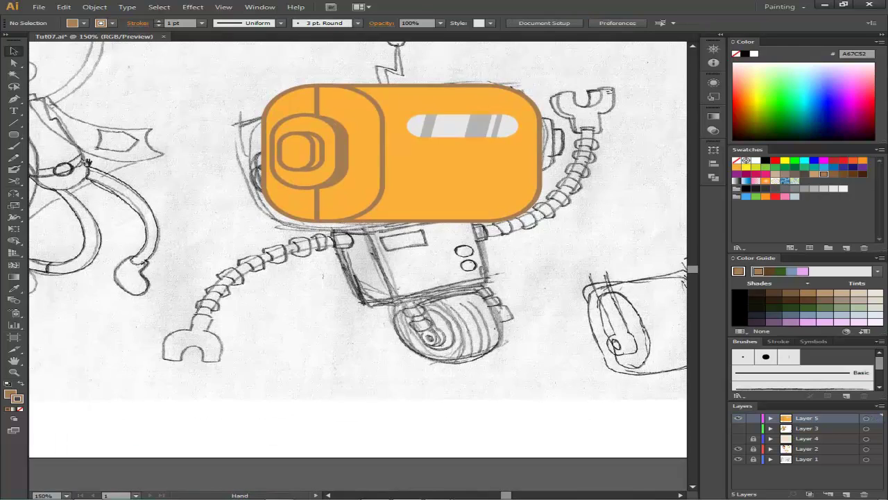
{"action": "left_click_drag", "start_coordinate": [347, 209], "coordinate": [458, 187]}
{"action": "left_click", "coordinate": [13, 134]}
{"action": "left_click", "coordinate": [78, 157]}
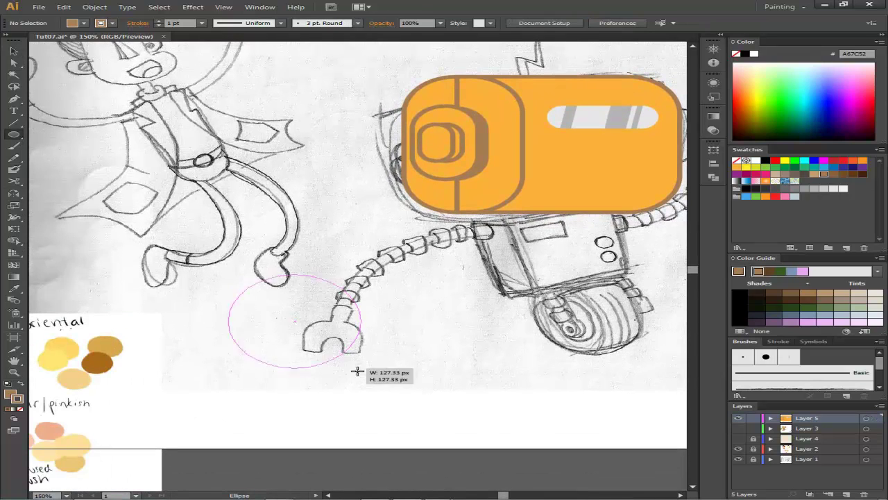
{"action": "left_click_drag", "start_coordinate": [228, 275], "coordinate": [382, 383]}
{"action": "key", "text": "v"}
{"action": "left_click_drag", "start_coordinate": [199, 264], "coordinate": [453, 331]}
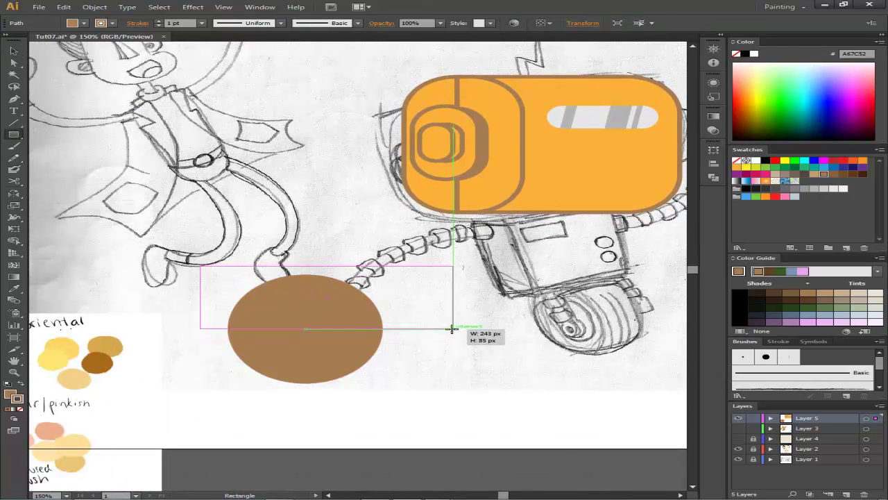
{"action": "key", "text": "ctrl+shift+F9"}
{"action": "left_click", "coordinate": [574, 165]}
{"action": "left_click_drag", "start_coordinate": [369, 294], "coordinate": [314, 185]}
Step: Add a smaller flipped tan copy inside and Divide both into a two-tone mouth
{"action": "key", "text": "a"}
{"action": "left_click", "coordinate": [254, 257]}
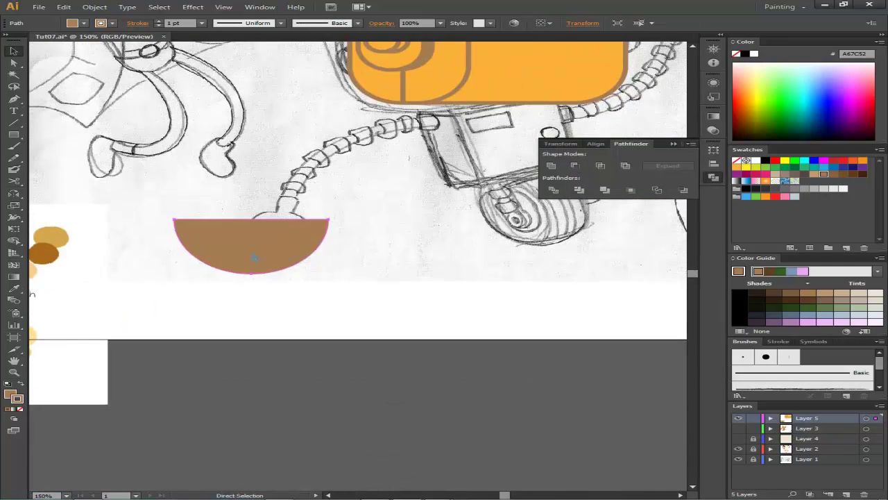
{"action": "mouse_move", "coordinate": [200, 234]}
{"action": "left_mouse_down"}
{"action": "mouse_move", "coordinate": [178, 216]}
{"action": "mouse_move", "coordinate": [194, 236]}
{"action": "left_mouse_up"}
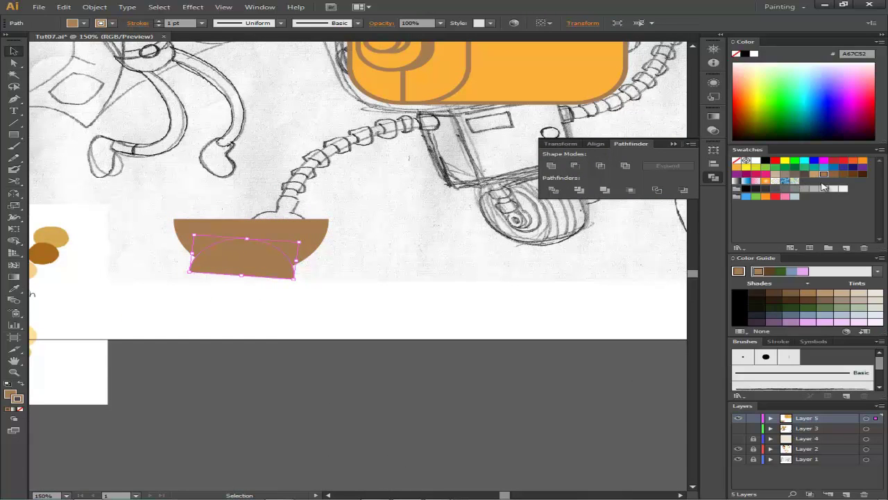
{"action": "left_click", "coordinate": [814, 173]}
{"action": "key", "text": "ctrl+a"}
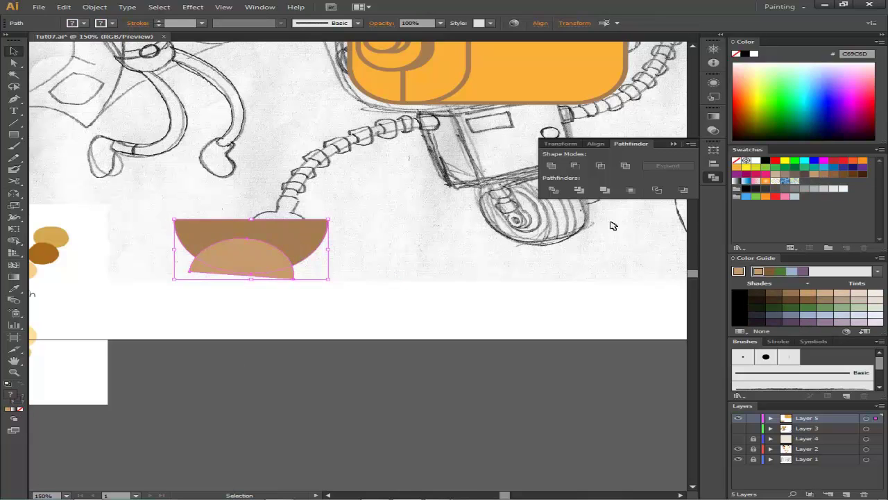
{"action": "left_click", "coordinate": [555, 191]}
Step: Shrink the mouth group and place it on the robot's face
{"action": "left_click_drag", "start_coordinate": [282, 333], "coordinate": [172, 464]}
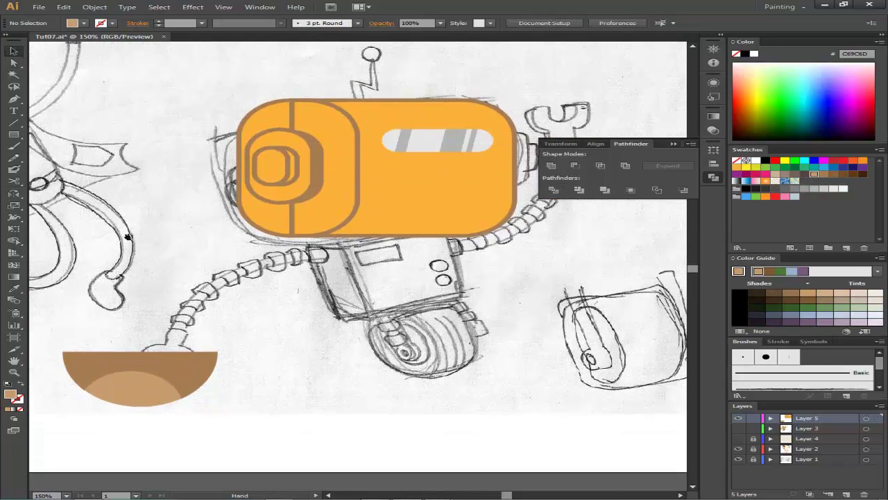
{"action": "left_click_drag", "start_coordinate": [60, 350], "coordinate": [144, 381]}
{"action": "mouse_move", "coordinate": [204, 395]}
{"action": "left_mouse_down"}
{"action": "mouse_move", "coordinate": [468, 196]}
{"action": "mouse_move", "coordinate": [469, 204]}
{"action": "left_mouse_up"}
{"action": "left_click_drag", "start_coordinate": [493, 240], "coordinate": [437, 254]}
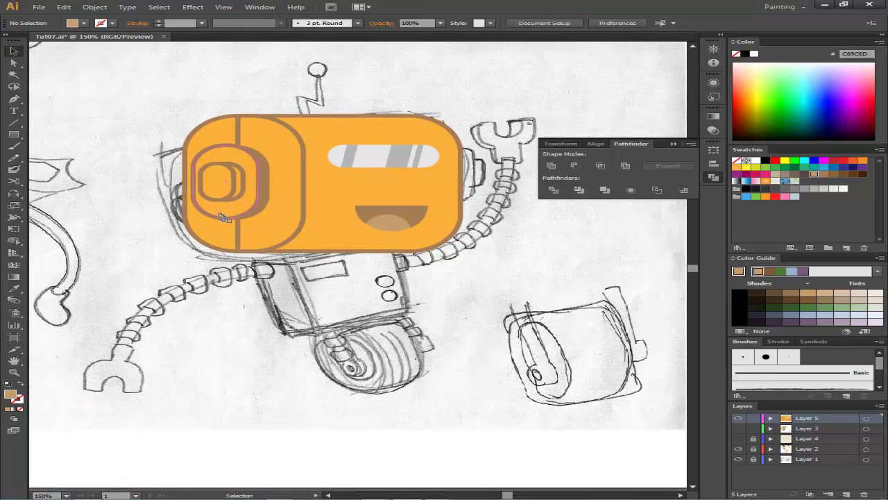
{"action": "right_click", "coordinate": [456, 179]}
Step: Make a dark brown half-circle eye by cutting a circle with Pathfinder Minus Front
{"action": "left_click", "coordinate": [624, 347]}
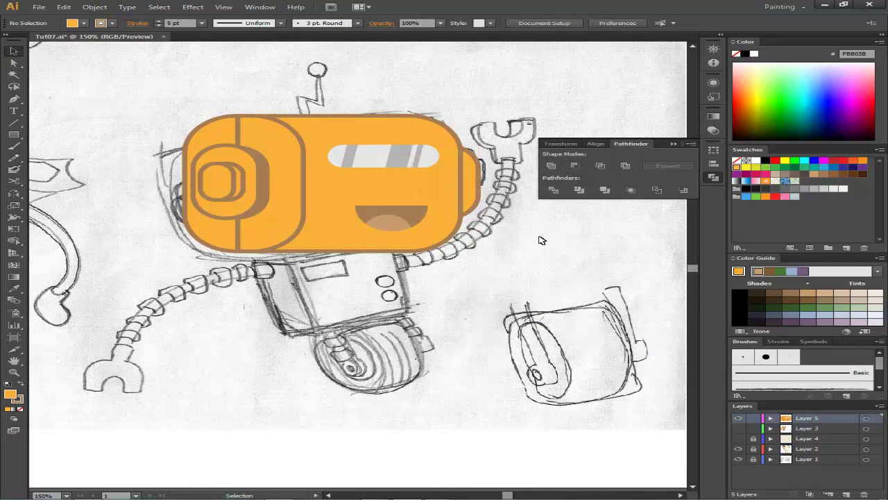
{"action": "scroll", "coordinate": [539, 241], "scroll_direction": "down", "scroll_amount": 1}
{"action": "left_click", "coordinate": [14, 134]}
{"action": "left_click", "coordinate": [78, 156]}
{"action": "left_click_drag", "start_coordinate": [212, 294], "coordinate": [290, 348]}
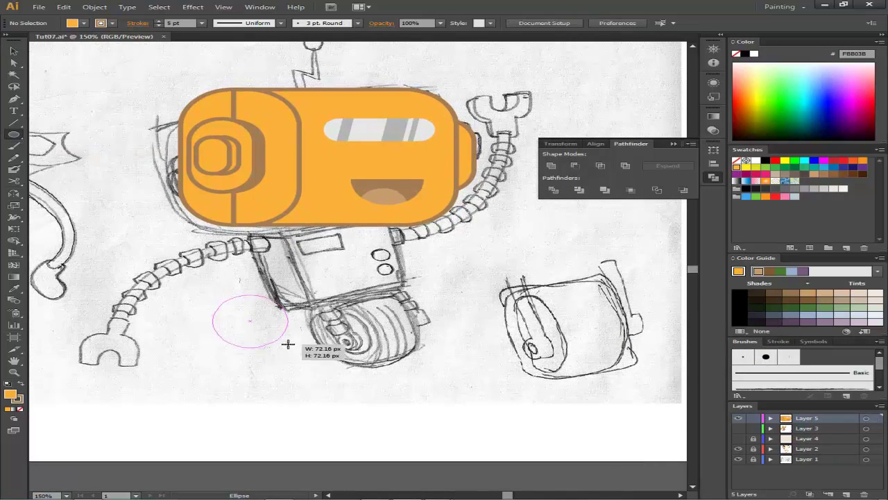
{"action": "left_click_drag", "start_coordinate": [200, 322], "coordinate": [309, 366]}
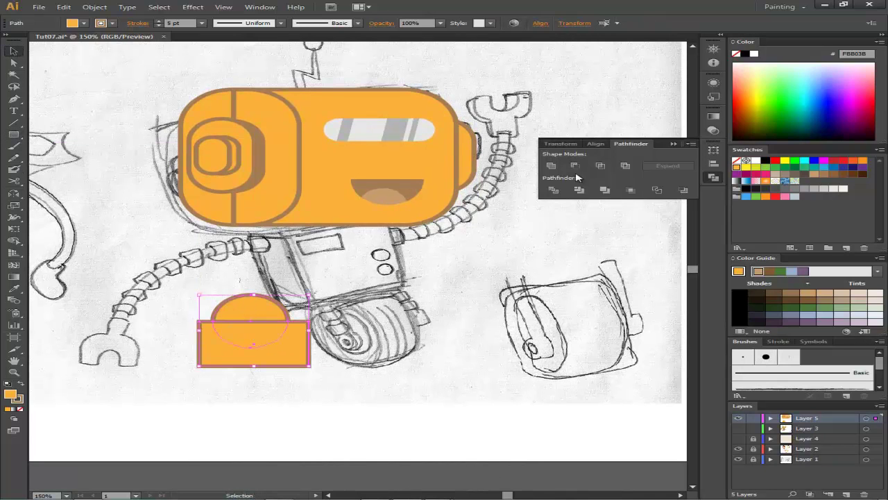
{"action": "left_click", "coordinate": [575, 165]}
{"action": "left_click", "coordinate": [773, 299]}
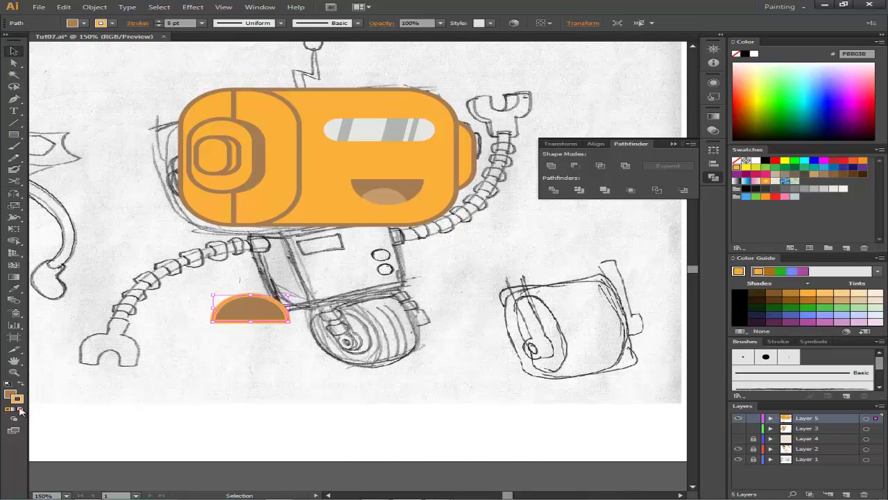
Step: Copy the eye into the visor's right side and draw a rounded-rectangle body
{"action": "left_click", "coordinate": [263, 314]}
{"action": "mouse_move", "coordinate": [288, 321]}
{"action": "left_mouse_down"}
{"action": "mouse_move", "coordinate": [279, 316]}
{"action": "mouse_move", "coordinate": [342, 129]}
{"action": "mouse_move", "coordinate": [414, 138]}
{"action": "left_mouse_up"}
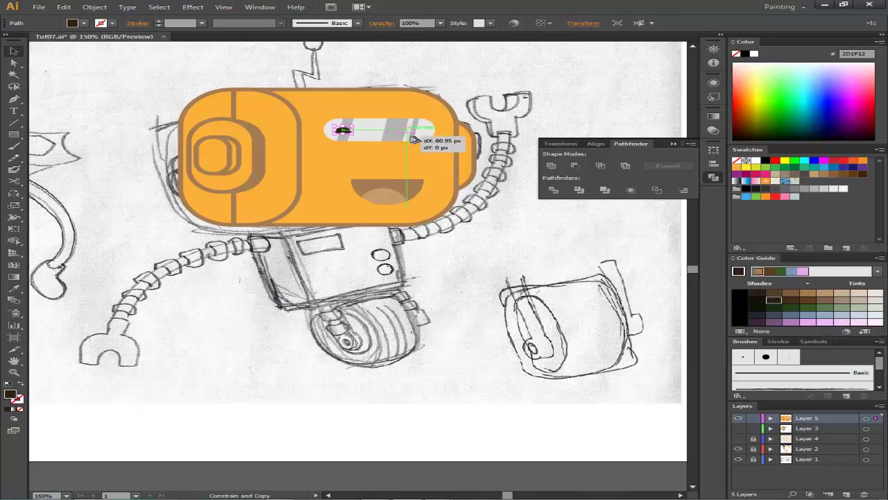
{"action": "scroll", "coordinate": [413, 138], "scroll_direction": "down", "scroll_amount": 4}
{"action": "left_click_drag", "start_coordinate": [14, 133], "coordinate": [49, 145]}
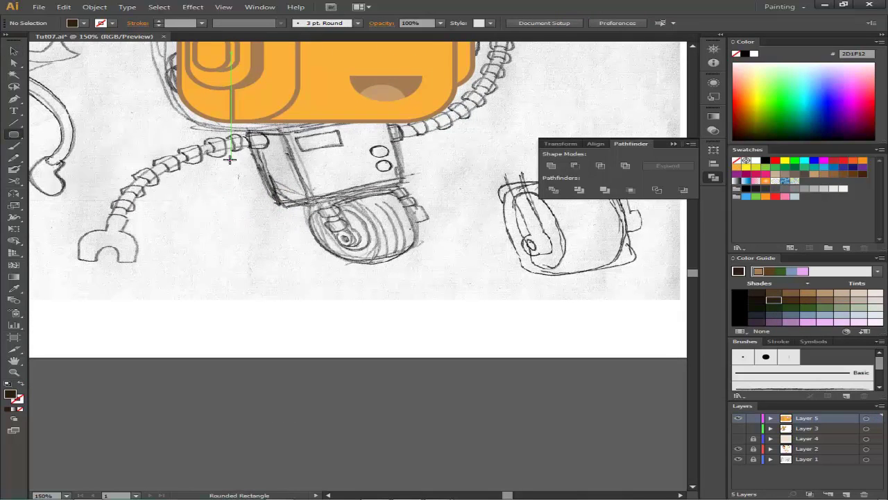
{"action": "left_click_drag", "start_coordinate": [247, 131], "coordinate": [392, 260]}
Step: Fill the body orange and cut its top away to leave a brown lower half
{"action": "key", "text": "i"}
{"action": "left_click", "coordinate": [313, 84]}
{"action": "key", "text": "v"}
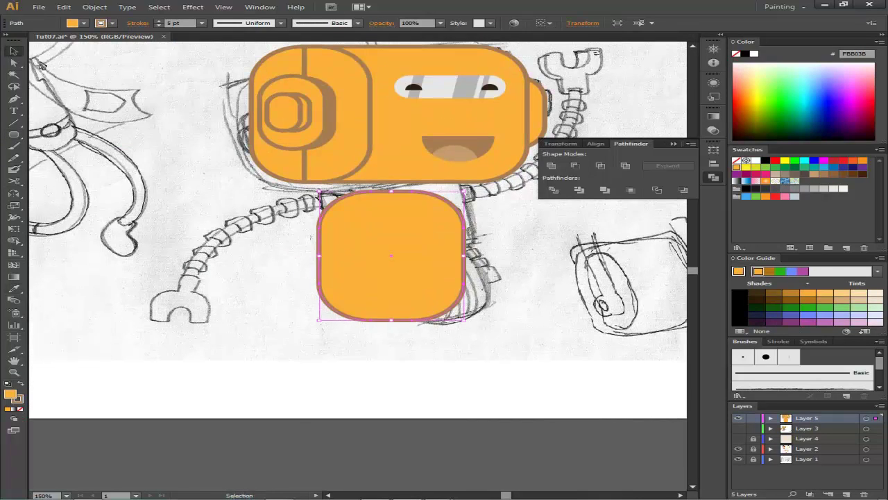
{"action": "left_click_drag", "start_coordinate": [14, 134], "coordinate": [70, 133]}
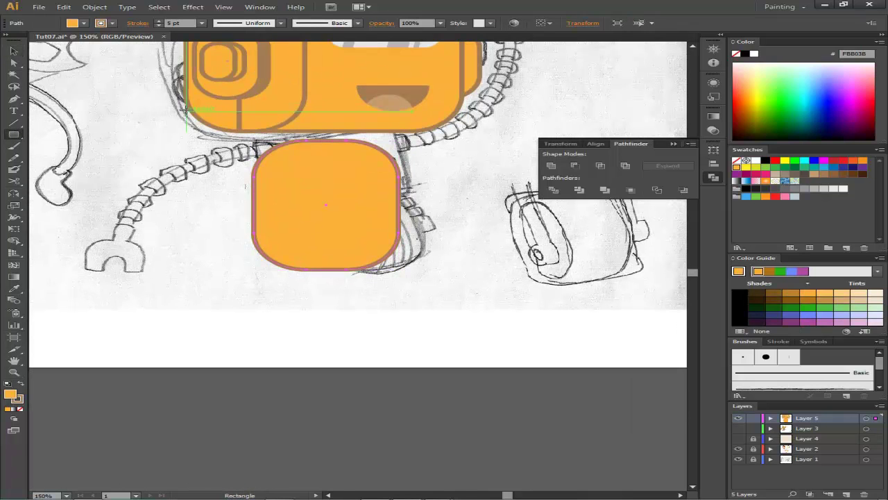
{"action": "left_click_drag", "start_coordinate": [166, 96], "coordinate": [466, 215]}
{"action": "left_click", "coordinate": [578, 173]}
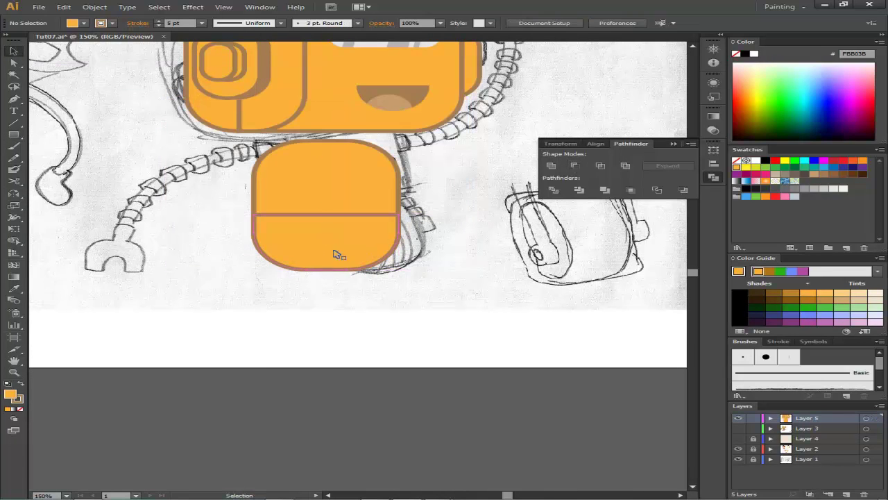
{"action": "left_click", "coordinate": [827, 180]}
Step: Shift the head's ring detail further left
{"action": "left_click_drag", "start_coordinate": [457, 213], "coordinate": [462, 289]}
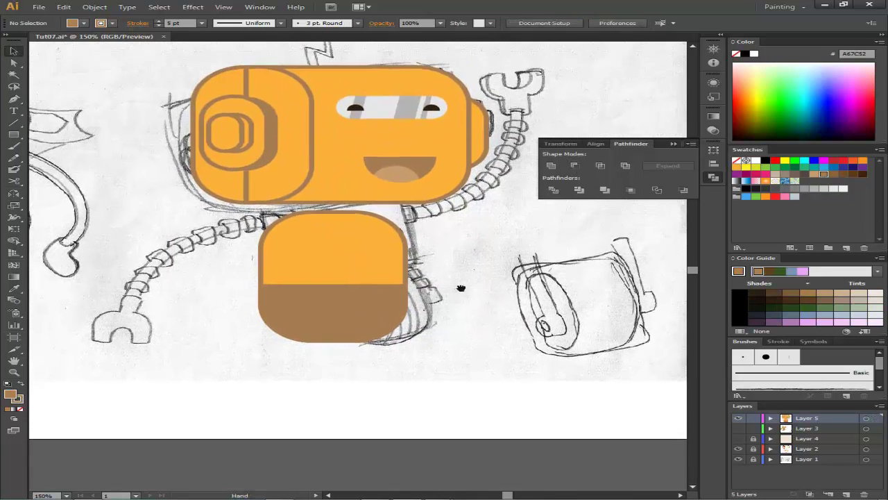
{"action": "left_click", "coordinate": [258, 153]}
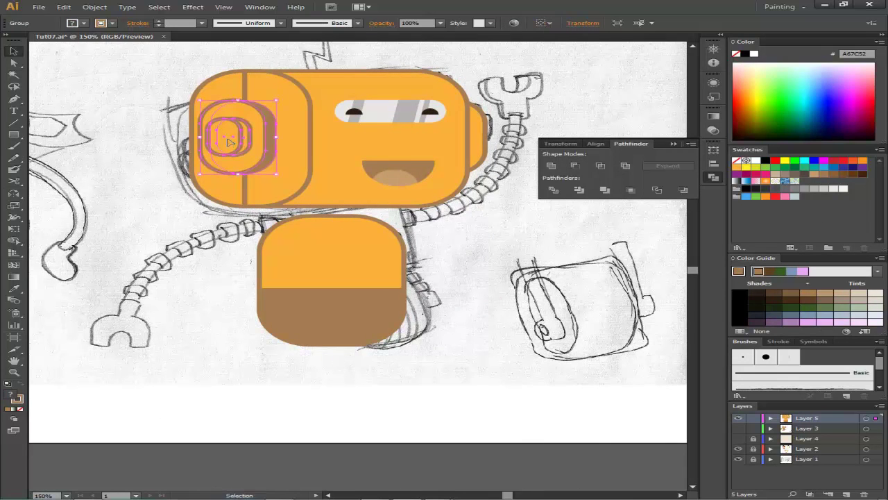
{"action": "left_click_drag", "start_coordinate": [260, 144], "coordinate": [231, 143]}
Step: Save the file and lower the eyes slightly in the visor
{"action": "left_click", "coordinate": [135, 91]}
{"action": "scroll", "coordinate": [135, 90], "scroll_direction": "up", "scroll_amount": 1}
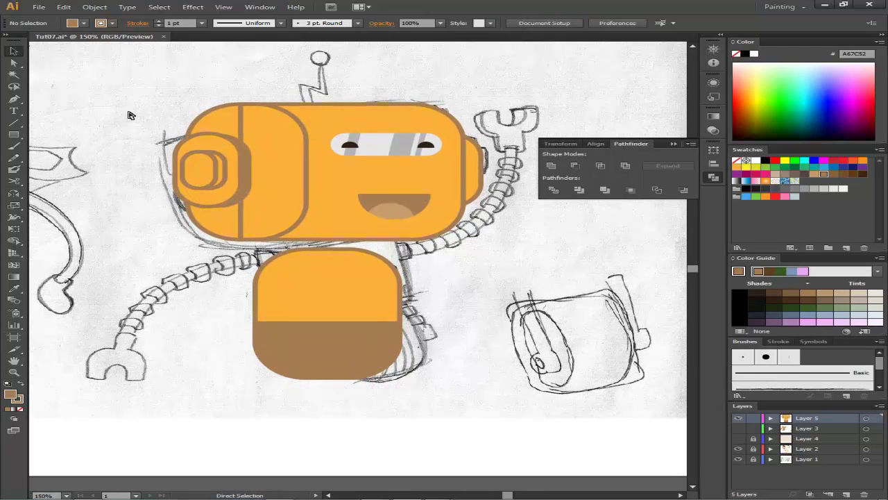
{"action": "key", "text": "ctrl+s"}
{"action": "left_click", "coordinate": [430, 135]}
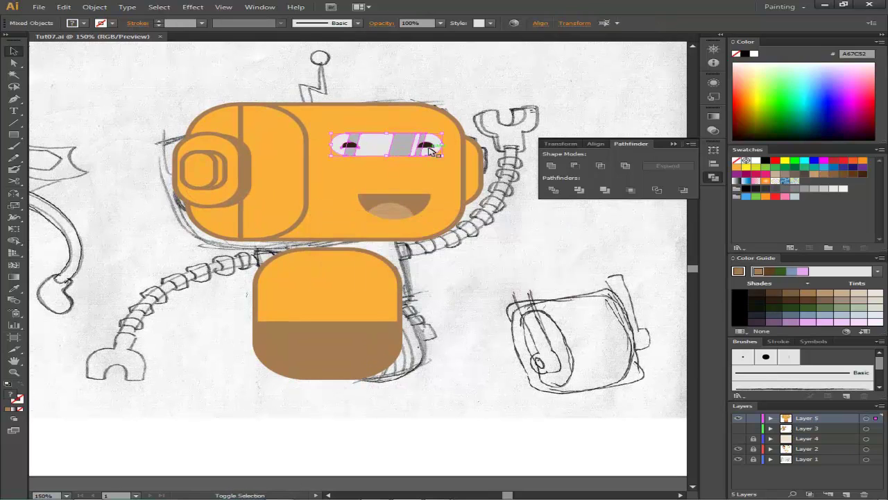
{"action": "left_click_drag", "start_coordinate": [430, 135], "coordinate": [432, 149]}
Step: Add two brown rounded-rectangle eyebrows above the eyes, tilted at an angle
{"action": "left_click_drag", "start_coordinate": [14, 134], "coordinate": [104, 145]}
{"action": "left_click_drag", "start_coordinate": [322, 128], "coordinate": [419, 143]}
{"action": "key", "text": "v"}
{"action": "left_click", "coordinate": [514, 97]}
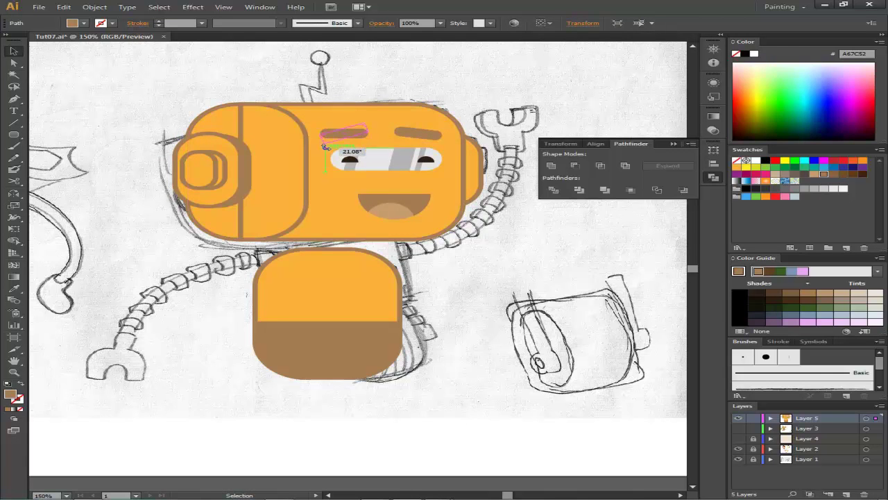
{"action": "mouse_move", "coordinate": [485, 288]}
{"action": "left_mouse_down"}
{"action": "mouse_move", "coordinate": [420, 185]}
{"action": "mouse_move", "coordinate": [421, 343]}
{"action": "left_mouse_up"}
{"action": "left_click", "coordinate": [17, 101]}
{"action": "left_click_drag", "start_coordinate": [552, 115], "coordinate": [364, 222]}
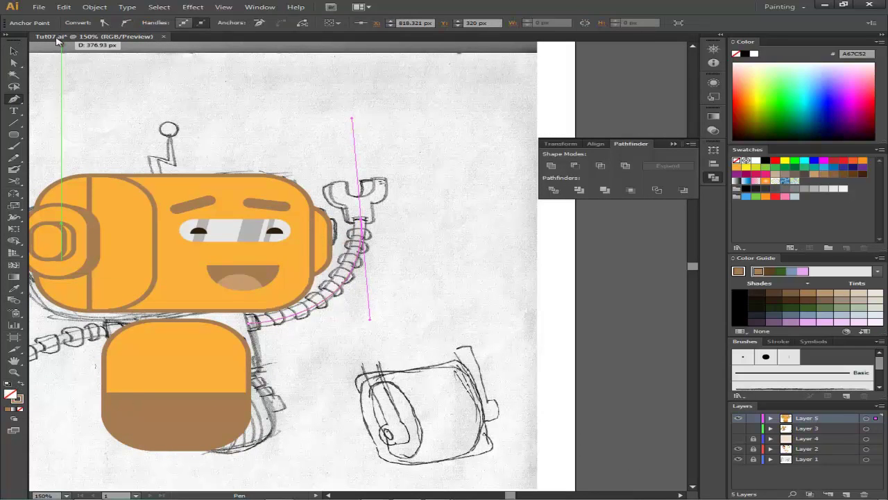
Step: Pen-draw a curved arm with a 10 pt orange stroke
{"action": "left_click", "coordinate": [458, 254]}
{"action": "left_click_drag", "start_coordinate": [345, 356], "coordinate": [403, 312]}
{"action": "left_click_drag", "start_coordinate": [442, 205], "coordinate": [413, 134]}
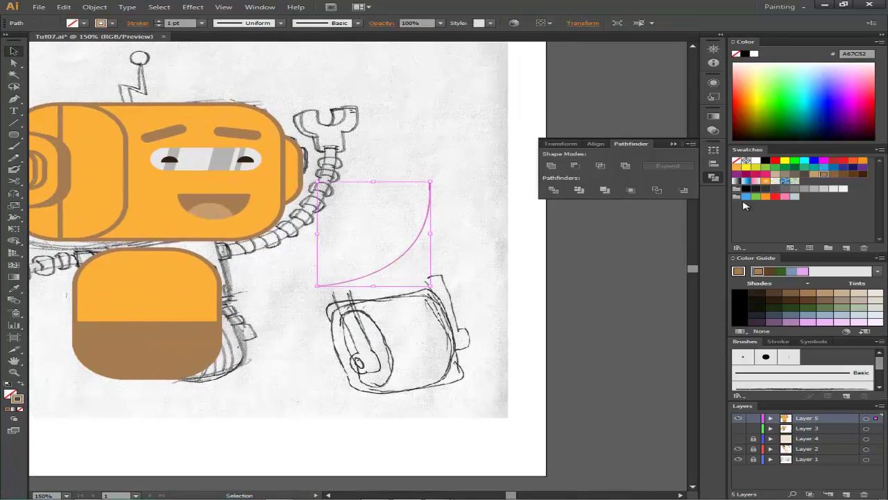
{"action": "left_click", "coordinate": [736, 167]}
{"action": "type", "text": "10"}
{"action": "key", "text": "Return"}
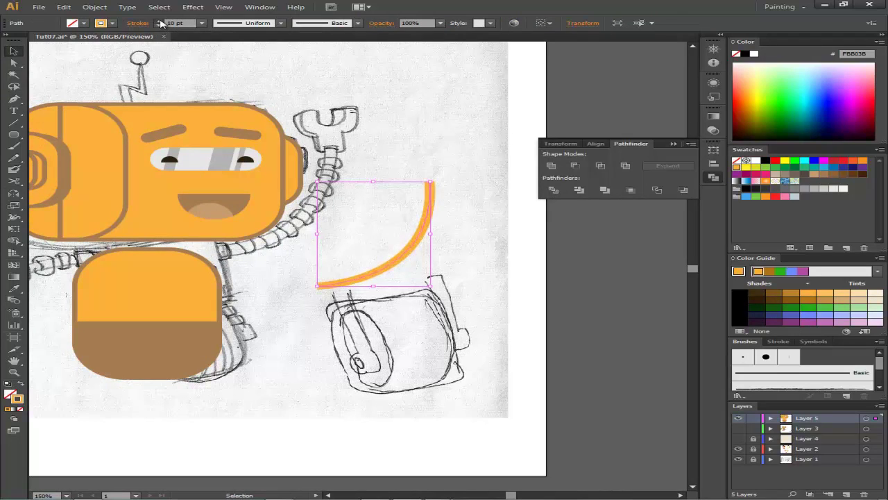
{"action": "key", "text": "ctrl+shift+a"}
Step: Cut a tall rounded rectangle into a U-shaped claw and place it on the curve's end
{"action": "scroll", "coordinate": [277, 264], "scroll_direction": "up", "scroll_amount": 3}
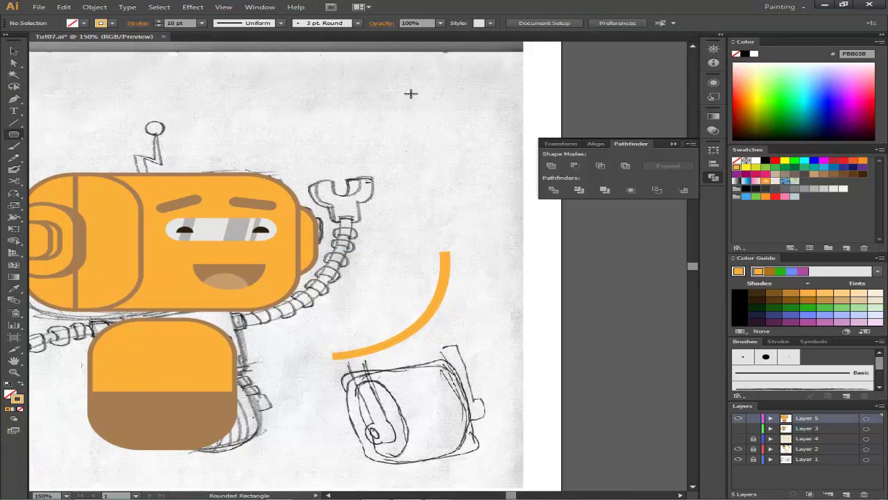
{"action": "left_click_drag", "start_coordinate": [410, 92], "coordinate": [455, 166]}
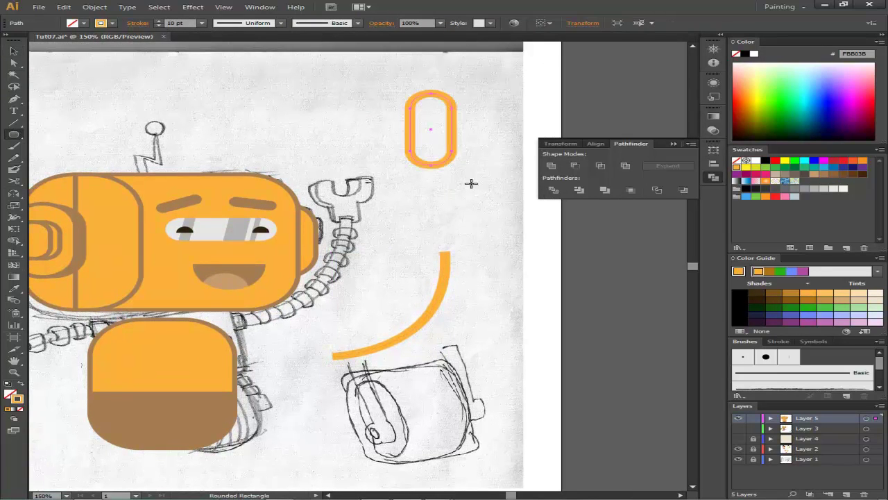
{"action": "left_click", "coordinate": [410, 139]}
{"action": "left_click", "coordinate": [13, 51]}
{"action": "left_click", "coordinate": [415, 130]}
{"action": "key", "text": "Delete"}
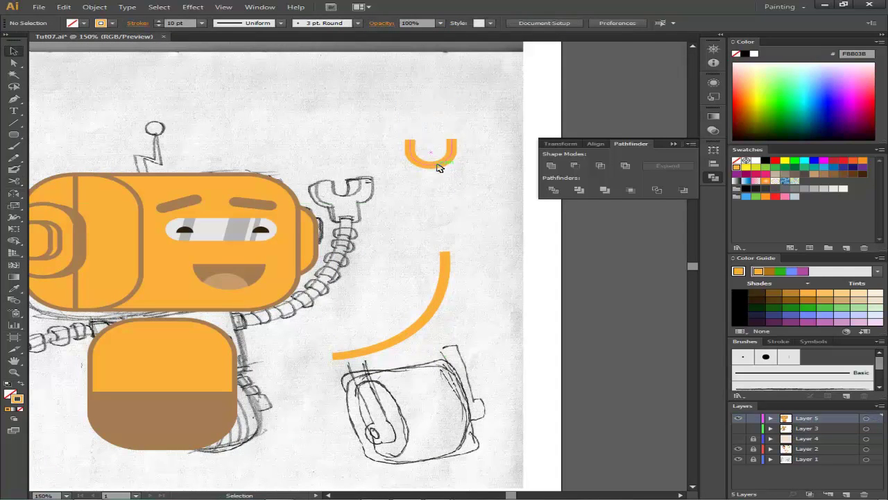
{"action": "left_click_drag", "start_coordinate": [452, 256], "coordinate": [451, 255]}
Step: Expand the arm and claw into filled shapes and move them onto the robot's right
{"action": "left_click", "coordinate": [403, 333], "text": "shift"}
{"action": "left_click", "coordinate": [94, 7]}
{"action": "left_click", "coordinate": [111, 163]}
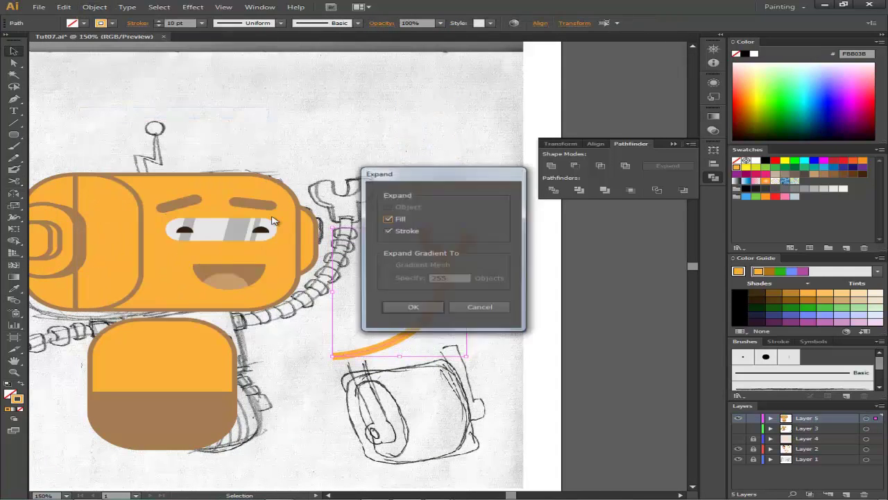
{"action": "key", "text": "Return"}
{"action": "key", "text": "ctrl+minus"}
{"action": "left_click_drag", "start_coordinate": [430, 292], "coordinate": [333, 277]}
Step: Expand the head group with Object > Expand
{"action": "key", "text": "ctrl+0"}
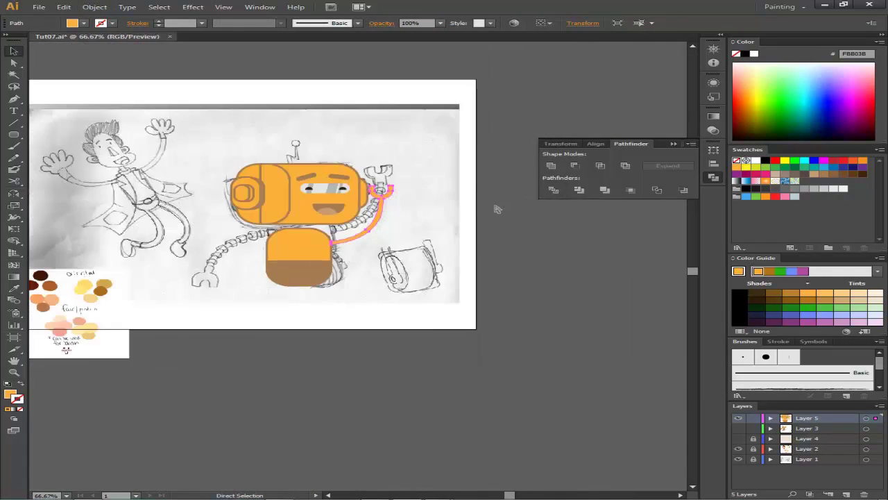
{"action": "key", "text": "ctrl+1"}
{"action": "key", "text": "v"}
{"action": "left_click_drag", "start_coordinate": [159, 83], "coordinate": [260, 136]}
{"action": "left_click", "coordinate": [94, 6]}
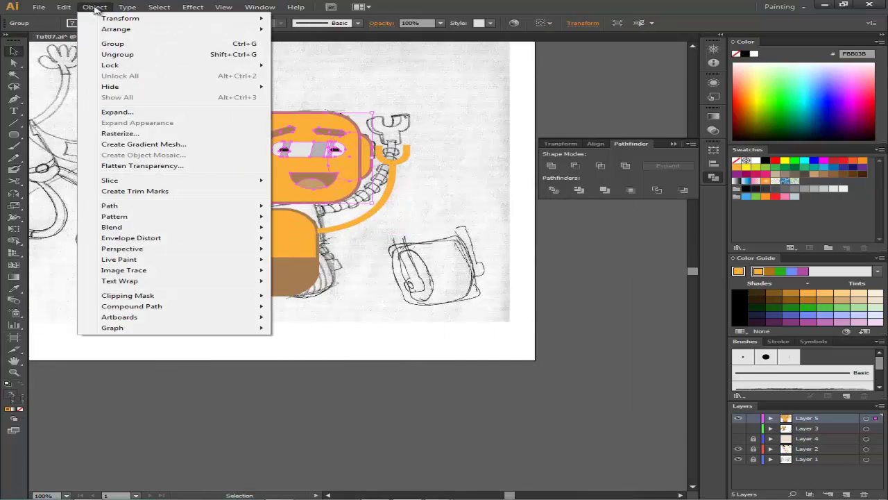
{"action": "left_click", "coordinate": [118, 165]}
{"action": "left_click", "coordinate": [413, 308]}
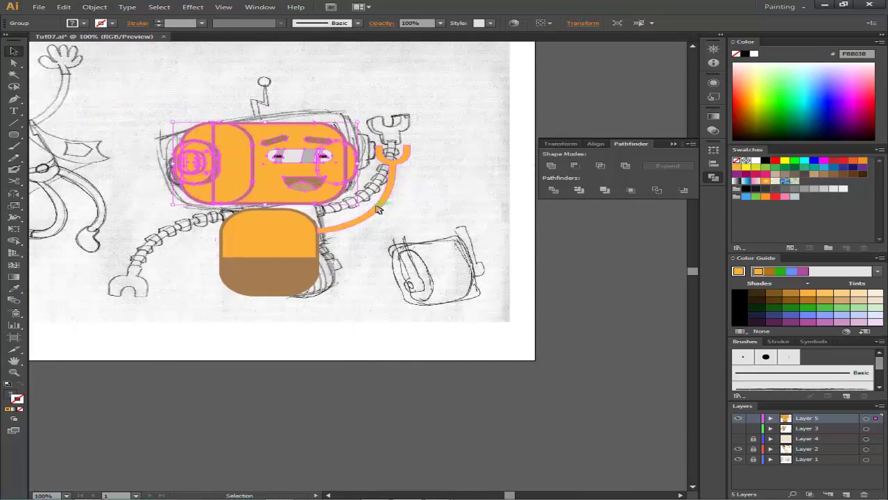
{"action": "left_click", "coordinate": [393, 259]}
{"action": "key", "text": "ctrl+plus"}
{"action": "key", "text": "ctrl+plus"}
{"action": "key", "text": "ctrl+plus"}
Step: Draw an orange and a dark rounded shape near the shoulder and center-align them
{"action": "left_click_drag", "start_coordinate": [364, 239], "coordinate": [340, 191]}
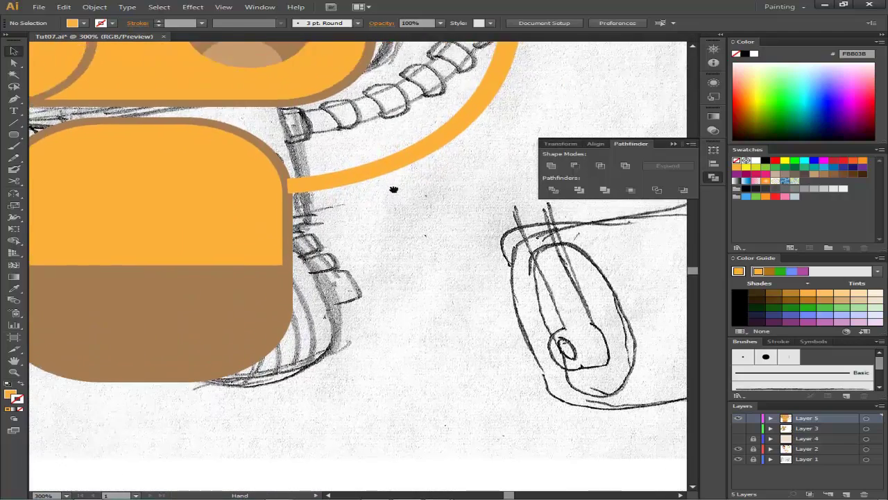
{"action": "key", "text": "m"}
{"action": "left_click_drag", "start_coordinate": [400, 231], "coordinate": [400, 231]}
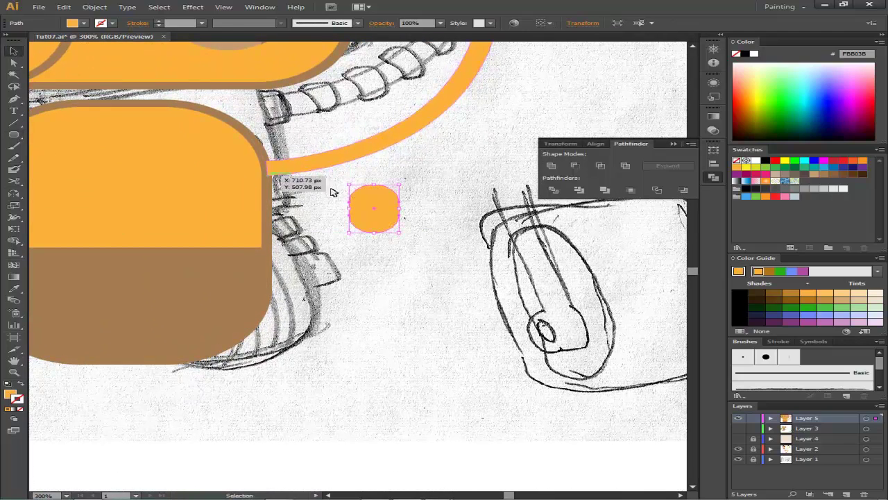
{"action": "key", "text": "ctrl+shift+a"}
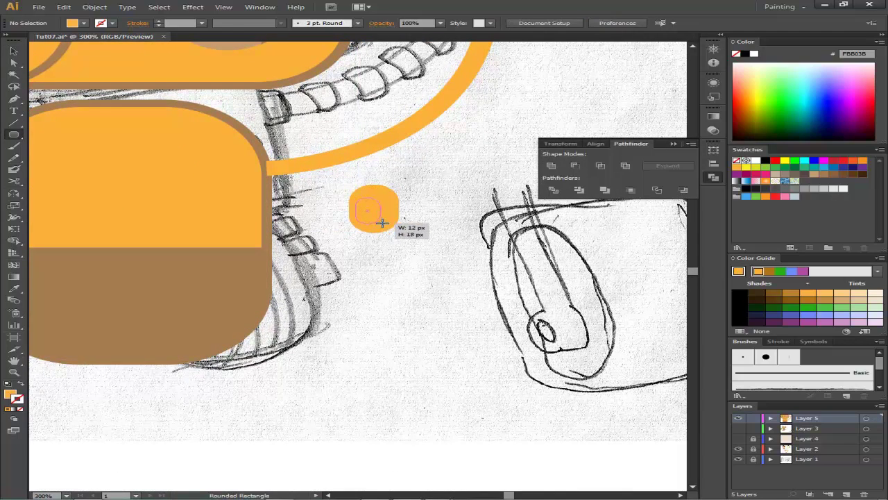
{"action": "left_click_drag", "start_coordinate": [381, 229], "coordinate": [381, 229]}
{"action": "key", "text": "v"}
{"action": "left_click", "coordinate": [805, 175]}
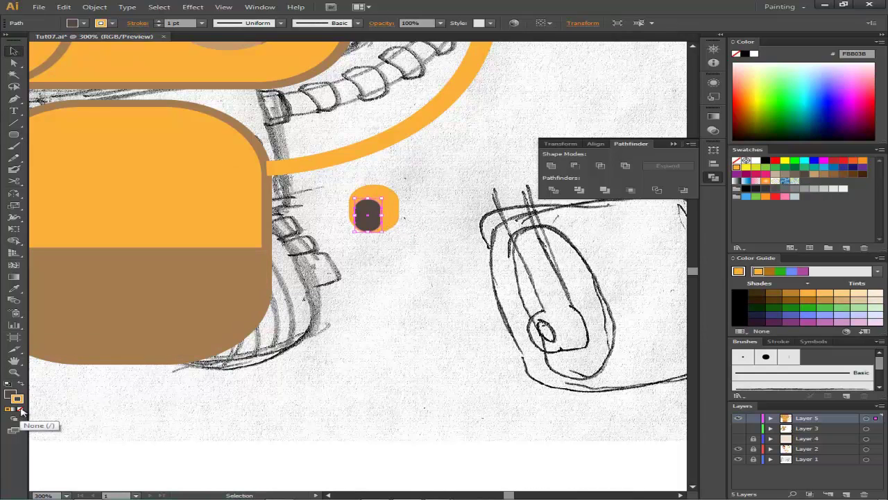
{"action": "key", "text": "ctrl+shift+a"}
{"action": "left_click_drag", "start_coordinate": [350, 188], "coordinate": [378, 215]}
{"action": "left_click", "coordinate": [539, 23]}
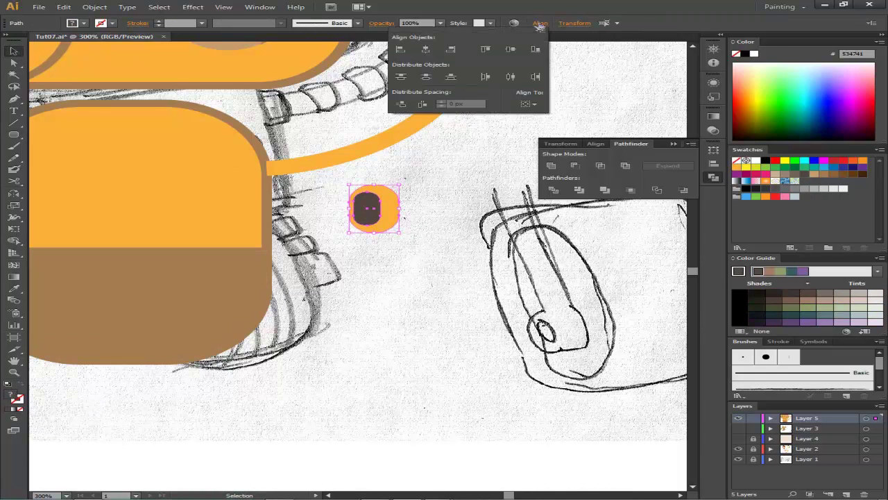
{"action": "left_click", "coordinate": [510, 50]}
{"action": "left_click", "coordinate": [438, 165]}
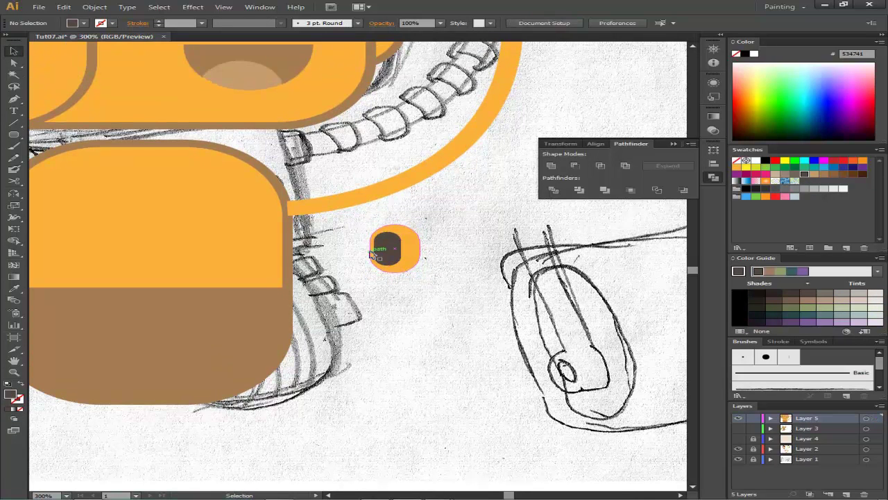
Step: Shrink both shapes and cut a small rectangle from the dark shape with Minus Front
{"action": "left_click_drag", "start_coordinate": [420, 272], "coordinate": [403, 256]}
{"action": "left_click", "coordinate": [440, 252]}
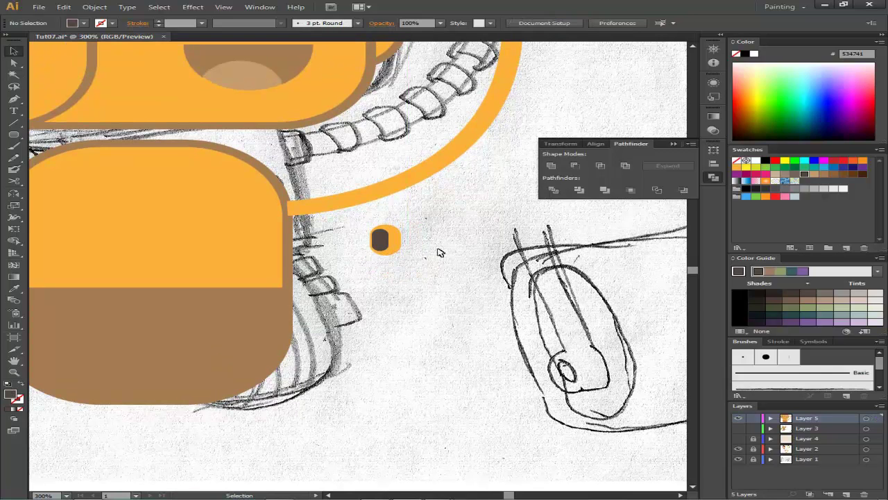
{"action": "mouse_move", "coordinate": [14, 134]}
{"action": "left_mouse_down"}
{"action": "mouse_move", "coordinate": [47, 149]}
{"action": "mouse_move", "coordinate": [76, 134]}
{"action": "left_mouse_up"}
{"action": "left_click_drag", "start_coordinate": [378, 239], "coordinate": [380, 243]}
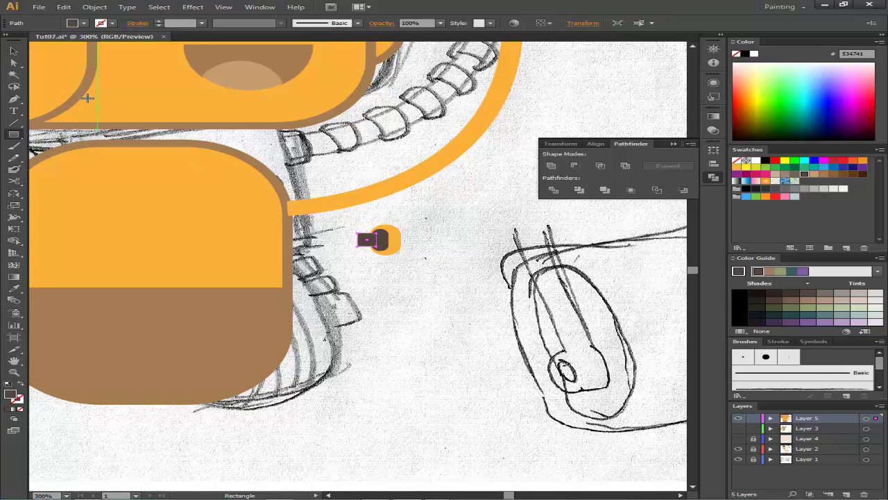
{"action": "key", "text": "v"}
{"action": "left_click", "coordinate": [396, 233]}
{"action": "left_click", "coordinate": [366, 243]}
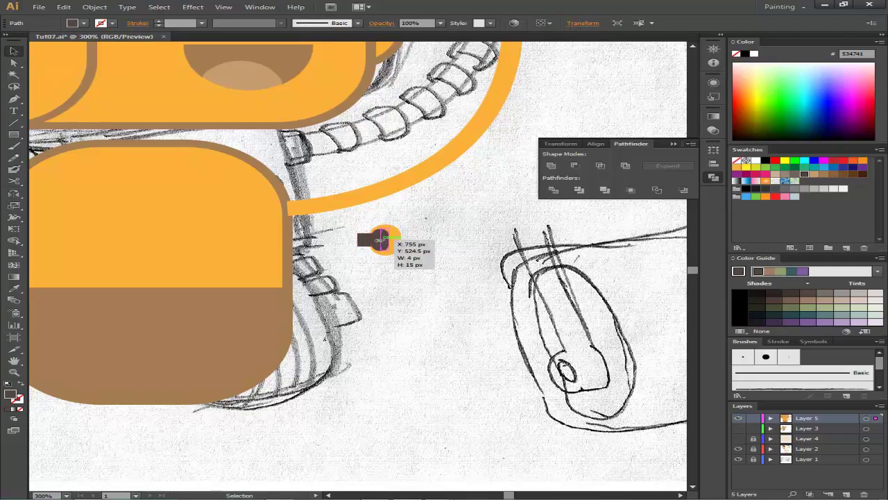
{"action": "key", "text": "ctrl+equal"}
{"action": "key", "text": "ctrl+equal"}
{"action": "key", "text": "ctrl+equal"}
{"action": "key", "text": "shift+Right"}
{"action": "key", "text": "Left"}
{"action": "key", "text": "Left"}
{"action": "key", "text": "Left"}
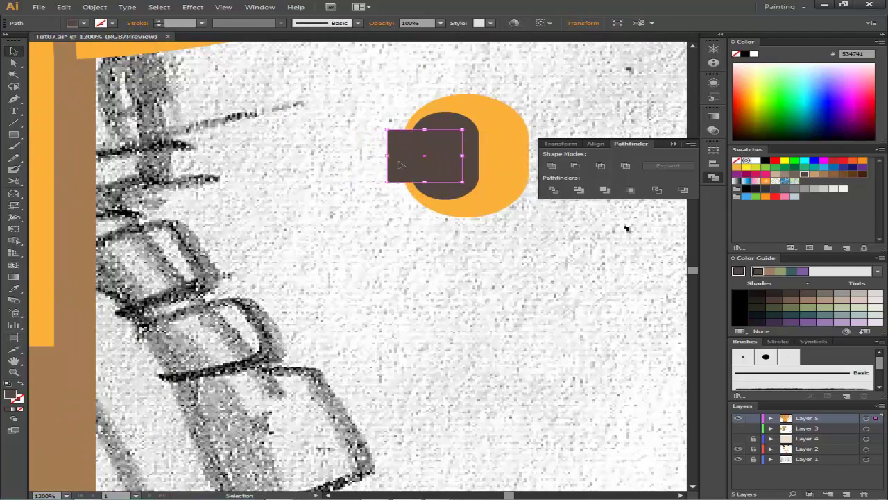
{"action": "left_click", "coordinate": [574, 166]}
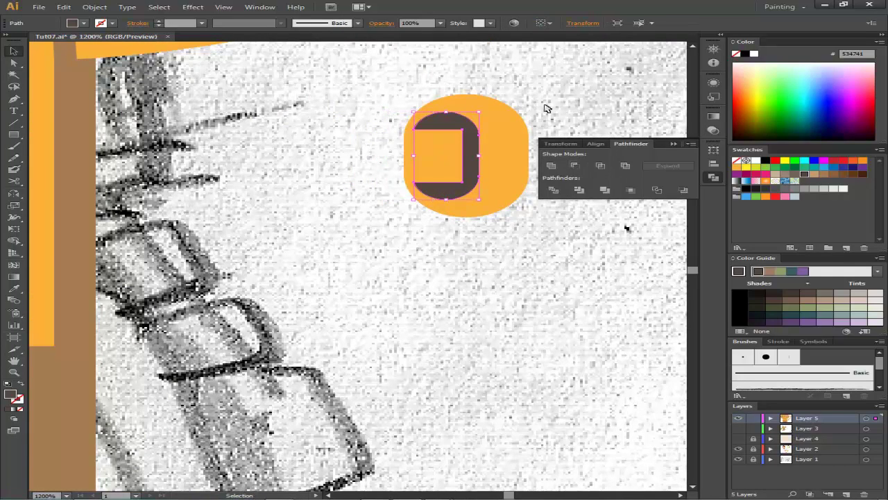
Step: Cut the slot through the orange circle and bring the dark band to front
{"action": "left_click", "coordinate": [487, 176]}
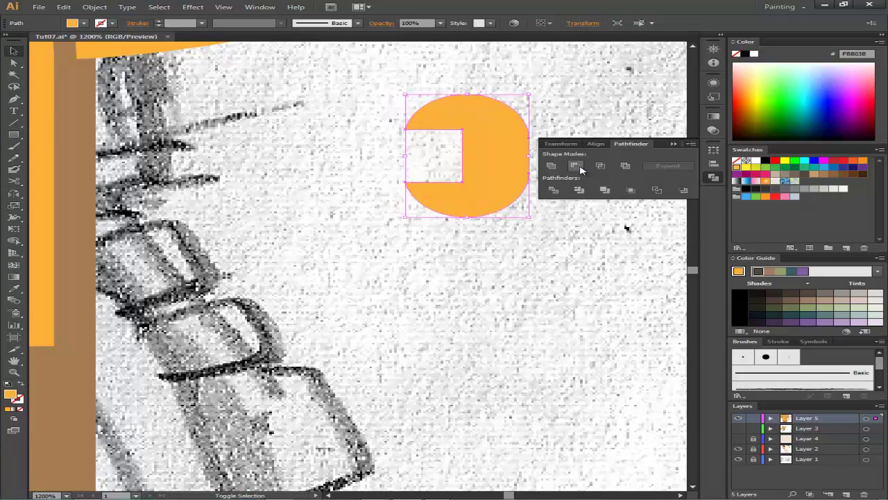
{"action": "left_click", "coordinate": [475, 126]}
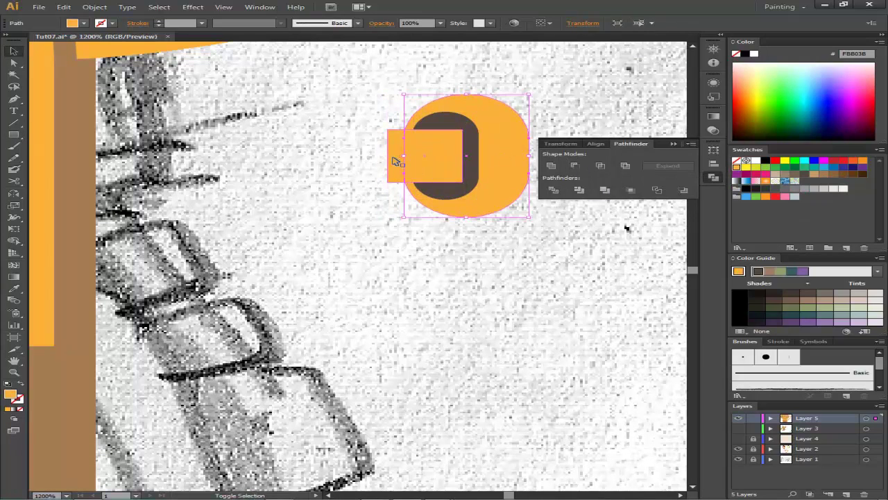
{"action": "left_click", "coordinate": [574, 167]}
{"action": "right_click", "coordinate": [486, 157]}
{"action": "left_click", "coordinate": [562, 304]}
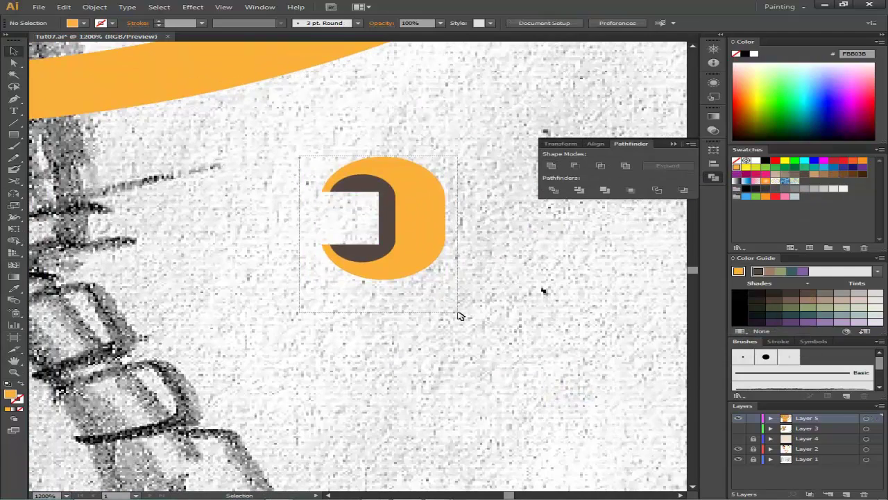
Step: Move the ring onto the arm beside the body and tilt it to the arm's angle
{"action": "left_click_drag", "start_coordinate": [576, 312], "coordinate": [311, 176]}
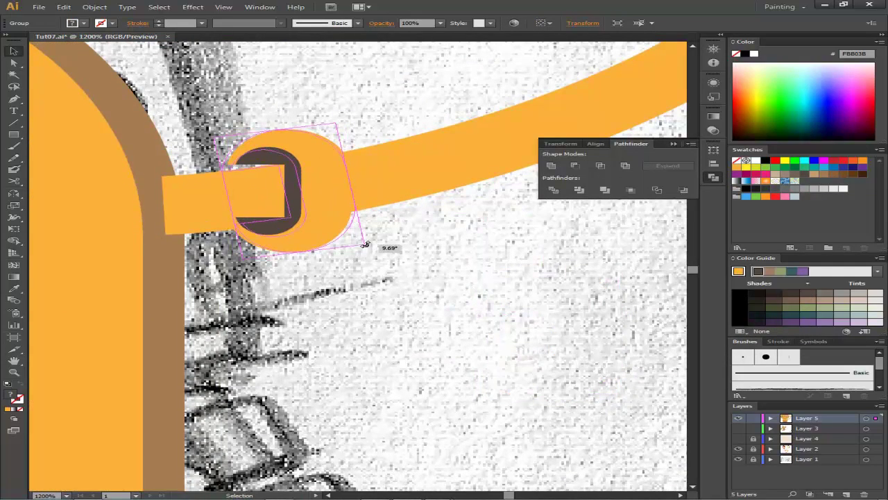
{"action": "mouse_move", "coordinate": [356, 258]}
{"action": "left_mouse_down"}
{"action": "mouse_move", "coordinate": [291, 135]}
{"action": "mouse_move", "coordinate": [357, 204]}
{"action": "left_mouse_up"}
{"action": "key", "text": "ctrl+minus"}
{"action": "mouse_move", "coordinate": [352, 255]}
{"action": "left_mouse_down"}
{"action": "mouse_move", "coordinate": [371, 135]}
{"action": "mouse_move", "coordinate": [353, 199]}
{"action": "left_mouse_up"}
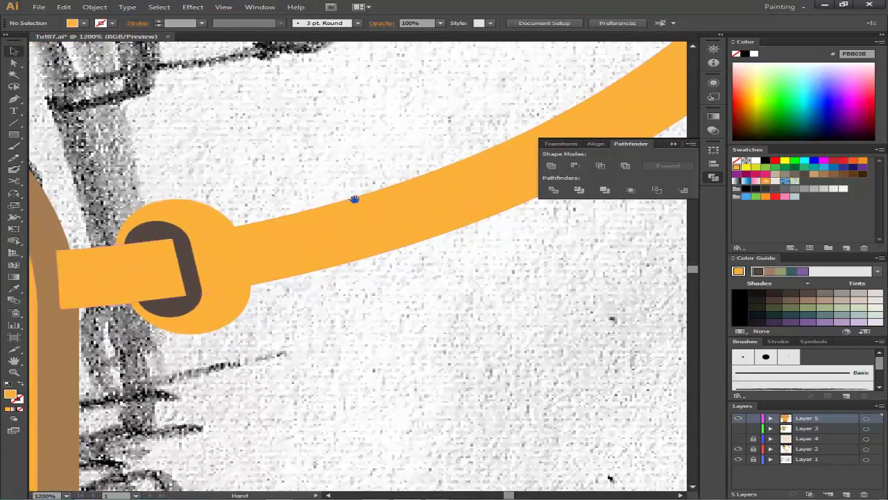
Step: Eyedropper the body's orange fill and brown outline onto the ring, with a 1 pt stroke
{"action": "left_click", "coordinate": [192, 214]}
{"action": "key", "text": "ctrl+plus"}
{"action": "key", "text": "i"}
{"action": "left_click", "coordinate": [139, 206]}
{"action": "left_click", "coordinate": [159, 26]}
{"action": "left_click", "coordinate": [158, 26]}
{"action": "left_click", "coordinate": [159, 26]}
{"action": "left_click", "coordinate": [158, 25]}
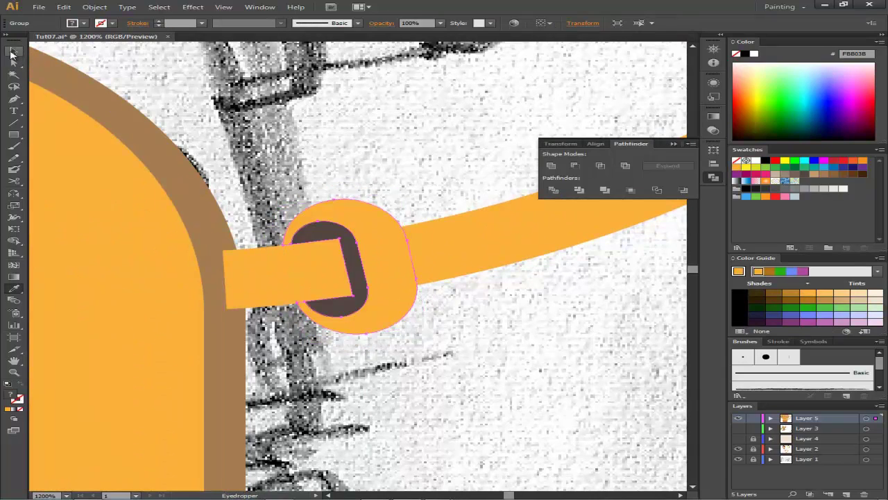
{"action": "double_click", "coordinate": [377, 221]}
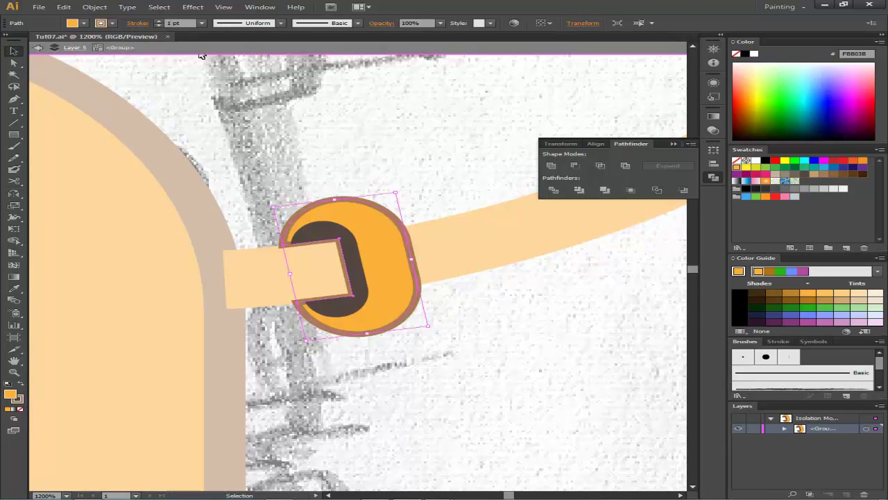
Step: Exit isolation mode and eyedropper a thin brown outline onto the Y-shaped arm
{"action": "left_click", "coordinate": [38, 47]}
{"action": "key", "text": "ctrl+minus"}
{"action": "key", "text": "ctrl+minus"}
{"action": "key", "text": "ctrl+minus"}
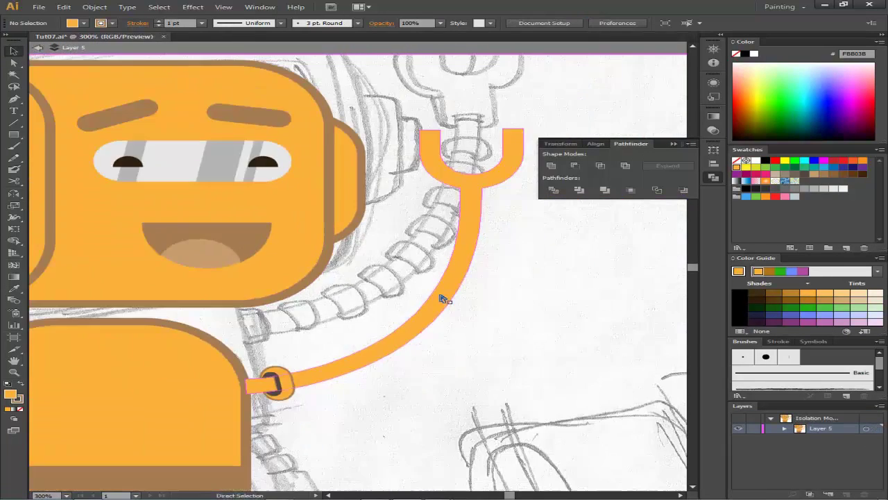
{"action": "key", "text": "ctrl+minus"}
{"action": "key", "text": "i"}
{"action": "left_click", "coordinate": [229, 295]}
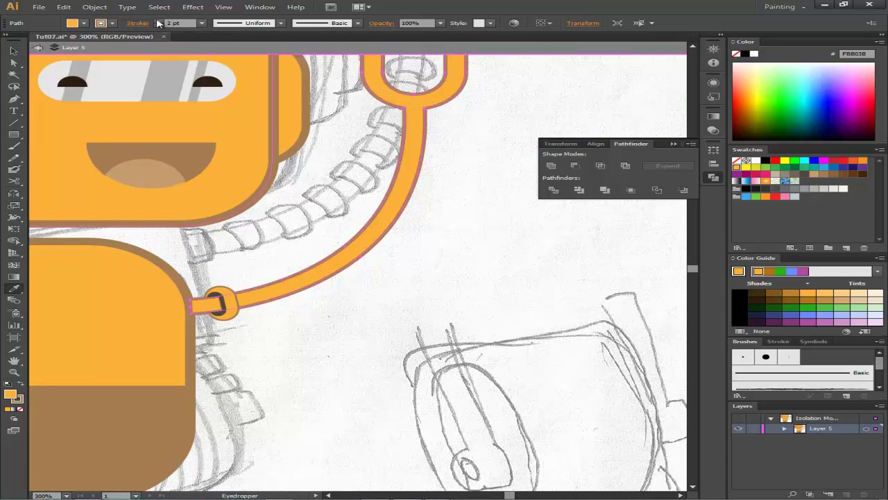
{"action": "mouse_move", "coordinate": [331, 131]}
{"action": "left_mouse_down"}
{"action": "mouse_move", "coordinate": [353, 222]}
{"action": "mouse_move", "coordinate": [360, 219]}
{"action": "left_mouse_up"}
{"action": "key", "text": "a"}
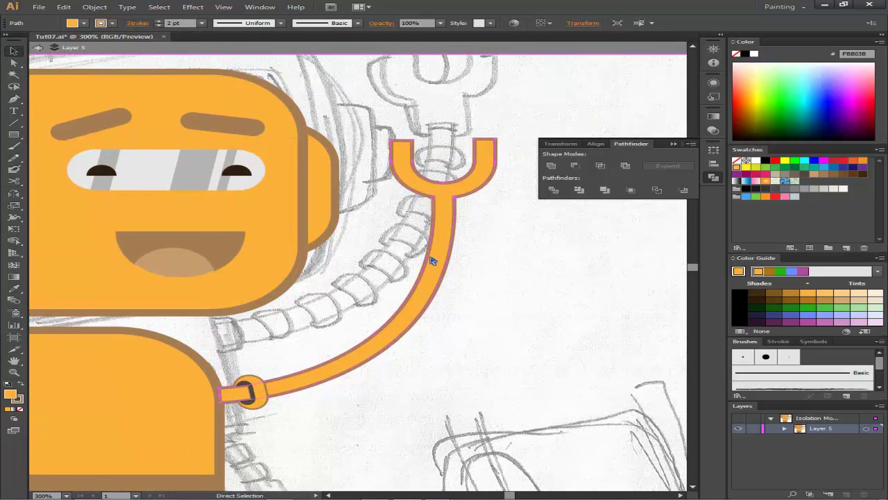
{"action": "key", "text": "v"}
Step: Duplicate the arm slightly right, fill it brown A67C52 without stroke, and send it backward
{"action": "left_click_drag", "start_coordinate": [431, 260], "coordinate": [446, 272]}
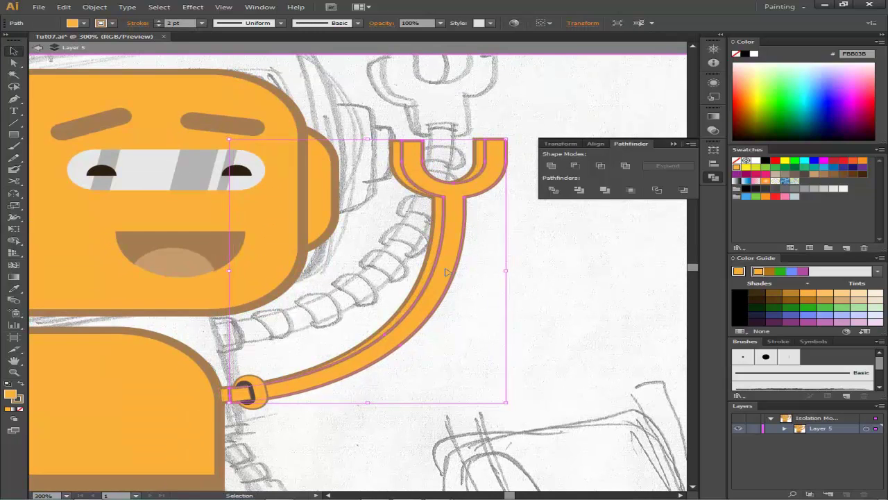
{"action": "right_click", "coordinate": [446, 272]}
{"action": "key", "text": "Escape"}
{"action": "left_click", "coordinate": [824, 174]}
{"action": "right_click", "coordinate": [458, 236]}
{"action": "left_click", "coordinate": [520, 271]}
{"action": "left_click", "coordinate": [624, 302]}
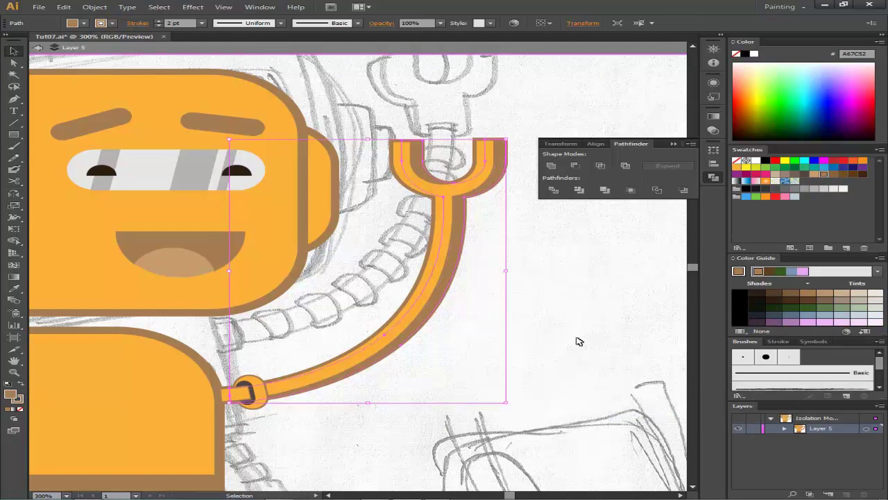
{"action": "left_click", "coordinate": [585, 252]}
{"action": "mouse_move", "coordinate": [530, 245]}
{"action": "left_mouse_down"}
{"action": "mouse_move", "coordinate": [535, 215]}
{"action": "mouse_move", "coordinate": [504, 364]}
{"action": "left_mouse_up"}
Step: Alt-drag a copy of the ring group along the arm, tilting and resizing it
{"action": "scroll", "coordinate": [373, 401], "scroll_direction": "up", "scroll_amount": 2}
{"action": "left_click_drag", "start_coordinate": [417, 243], "coordinate": [412, 263]}
{"action": "left_click", "coordinate": [299, 208]}
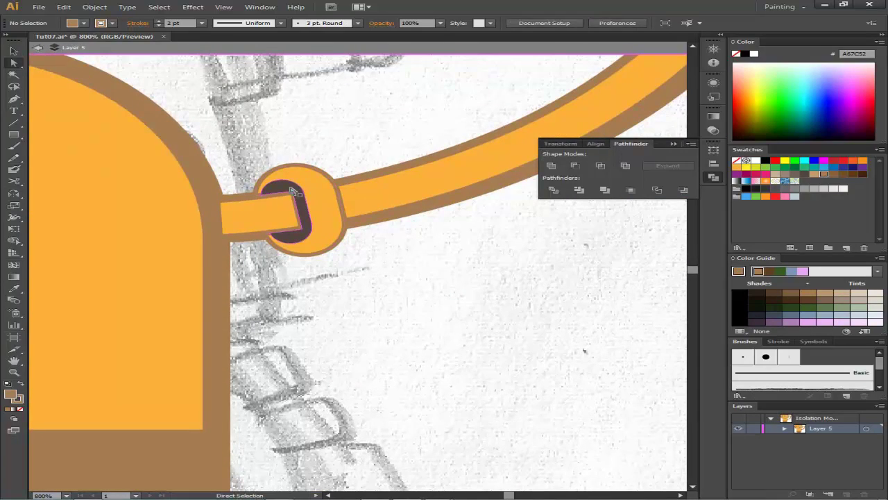
{"action": "left_click", "coordinate": [17, 50]}
{"action": "left_click", "coordinate": [269, 274]}
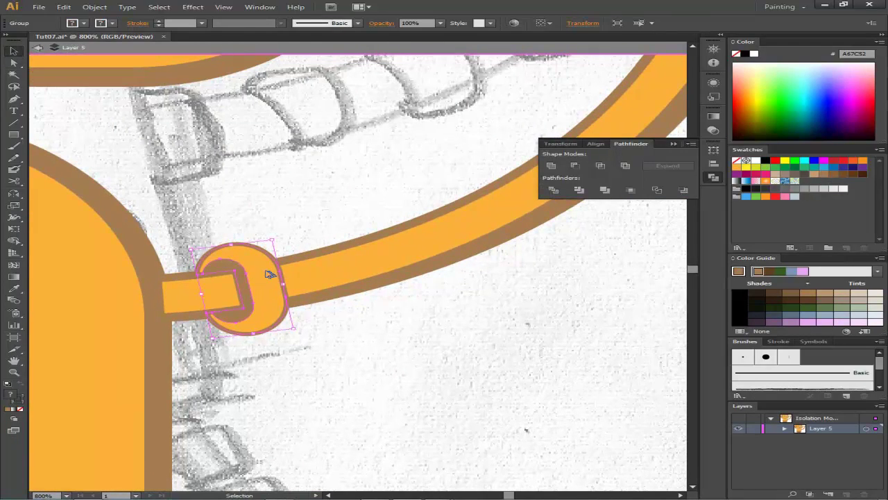
{"action": "left_click_drag", "start_coordinate": [362, 255], "coordinate": [347, 259]}
{"action": "left_click_drag", "start_coordinate": [371, 308], "coordinate": [377, 315]}
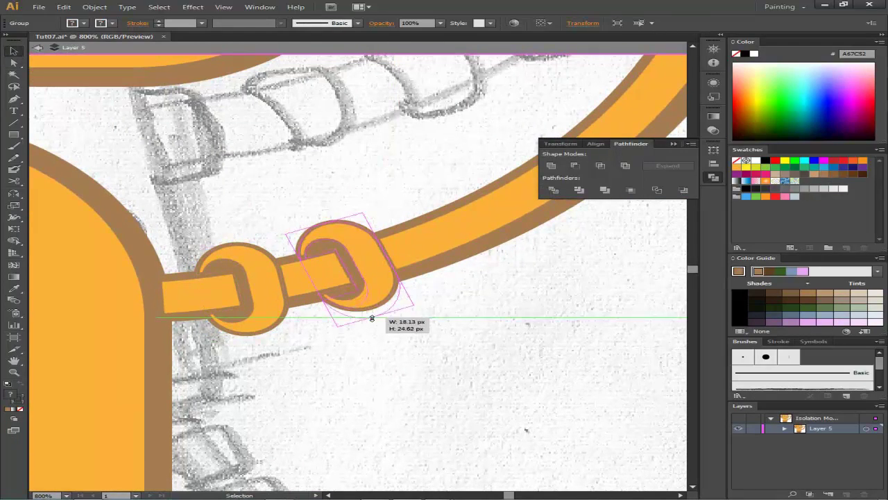
{"action": "mouse_move", "coordinate": [326, 229]}
{"action": "left_mouse_down"}
{"action": "mouse_move", "coordinate": [321, 219]}
{"action": "mouse_move", "coordinate": [213, 241]}
{"action": "left_mouse_up"}
Step: Move, rescale and angle the ring copy further up the arm
{"action": "left_click", "coordinate": [132, 346]}
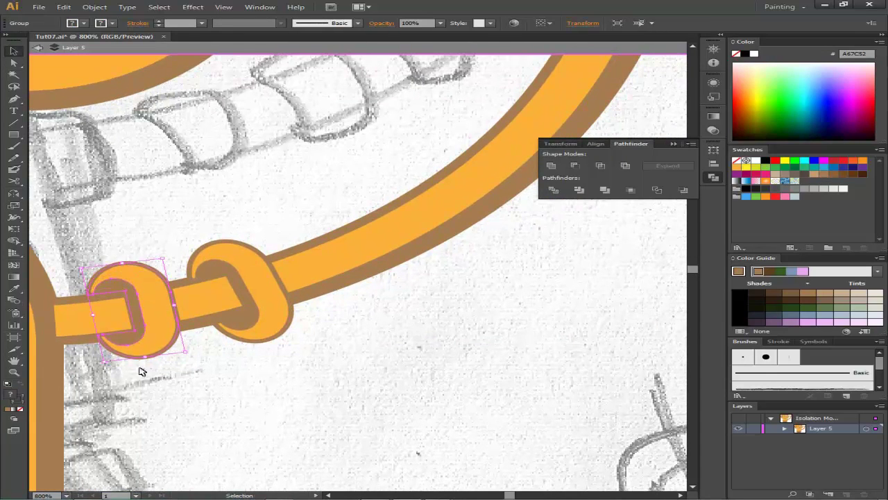
{"action": "left_click", "coordinate": [304, 347]}
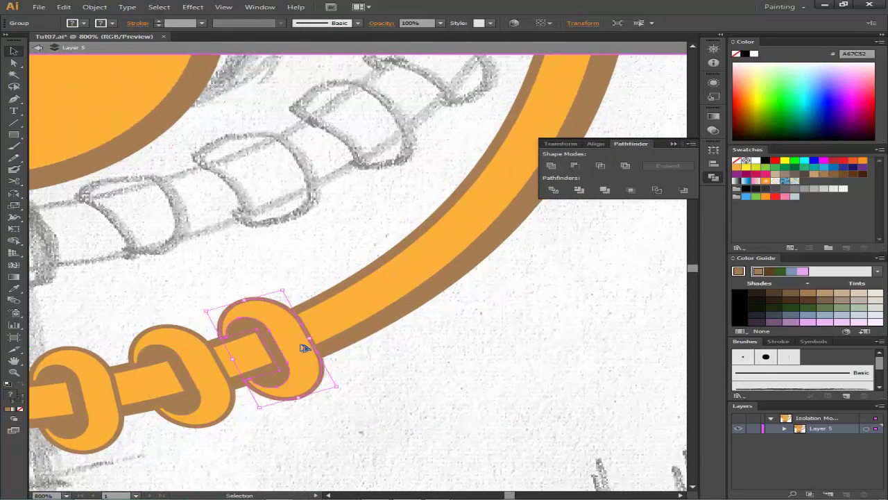
{"action": "left_click_drag", "start_coordinate": [316, 365], "coordinate": [359, 379]}
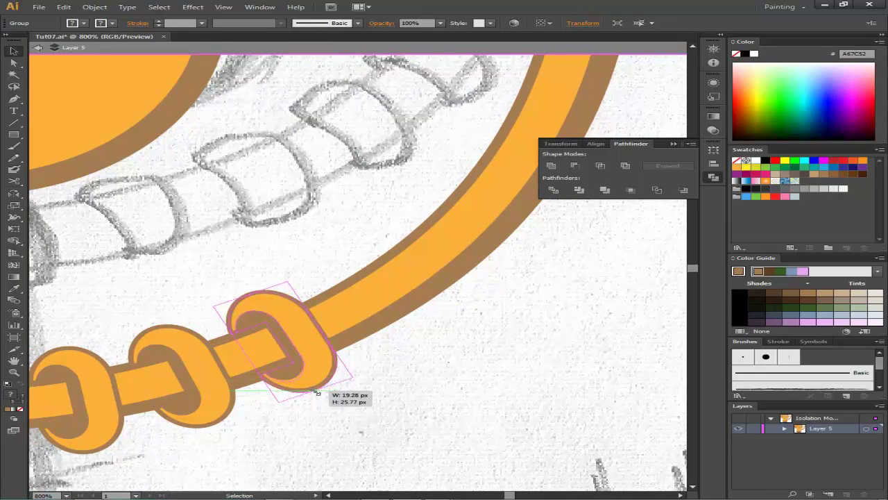
{"action": "left_click_drag", "start_coordinate": [326, 343], "coordinate": [321, 331]}
{"action": "mouse_move", "coordinate": [358, 378]}
{"action": "left_mouse_down"}
{"action": "mouse_move", "coordinate": [371, 401]}
{"action": "mouse_move", "coordinate": [375, 316]}
{"action": "left_mouse_up"}
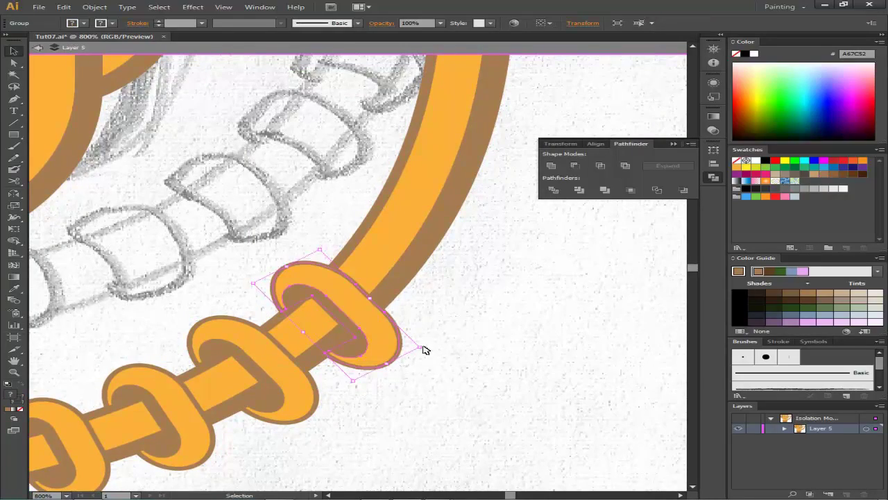
{"action": "left_click_drag", "start_coordinate": [430, 333], "coordinate": [299, 269]}
Step: Add two more tilted ring copies up the arm to the claw, then zoom out
{"action": "key", "text": "ctrl+shift+a"}
{"action": "key", "text": "ctrl+minus"}
{"action": "key", "text": "ctrl+minus"}
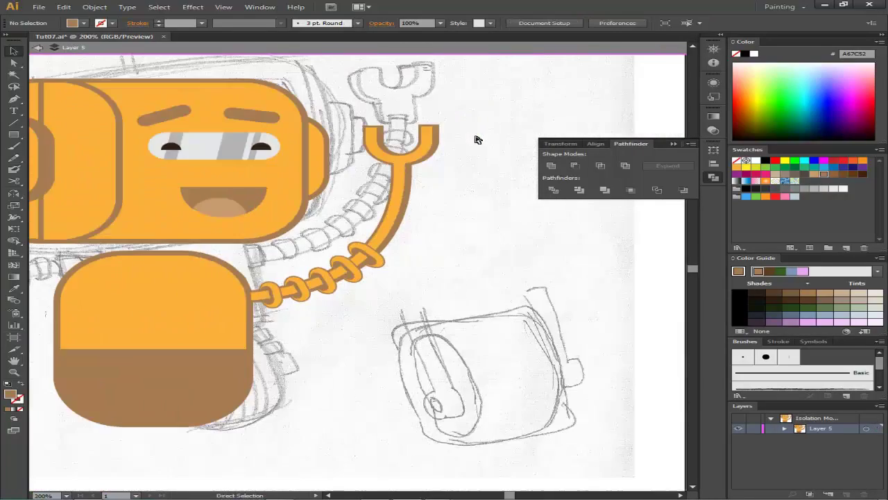
{"action": "key", "text": "ctrl+minus"}
{"action": "key", "text": "ctrl+plus"}
{"action": "key", "text": "ctrl+plus"}
{"action": "key", "text": "ctrl+plus"}
{"action": "key", "text": "ctrl+plus"}
{"action": "left_click", "coordinate": [485, 371]}
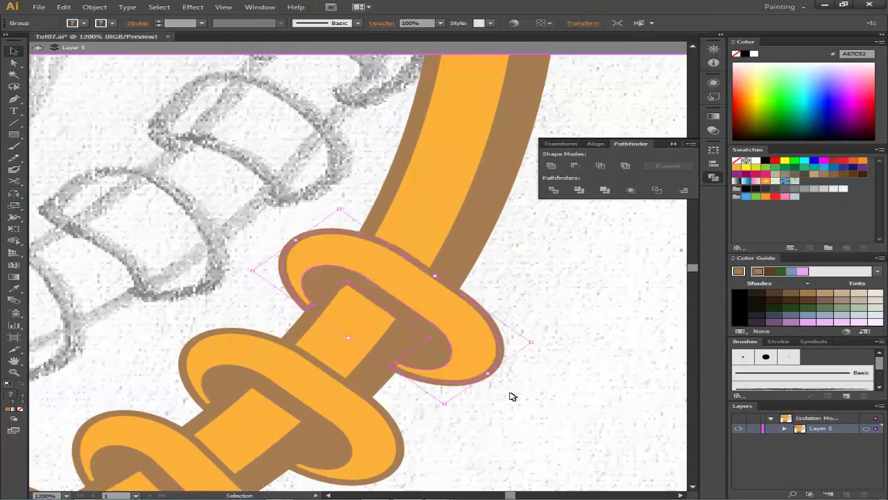
{"action": "left_click_drag", "start_coordinate": [340, 202], "coordinate": [461, 247]}
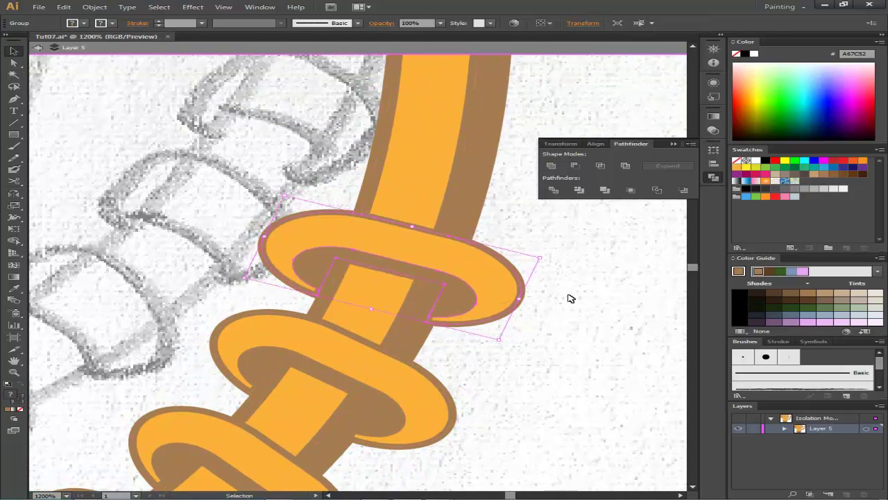
{"action": "left_click_drag", "start_coordinate": [399, 316], "coordinate": [488, 369]}
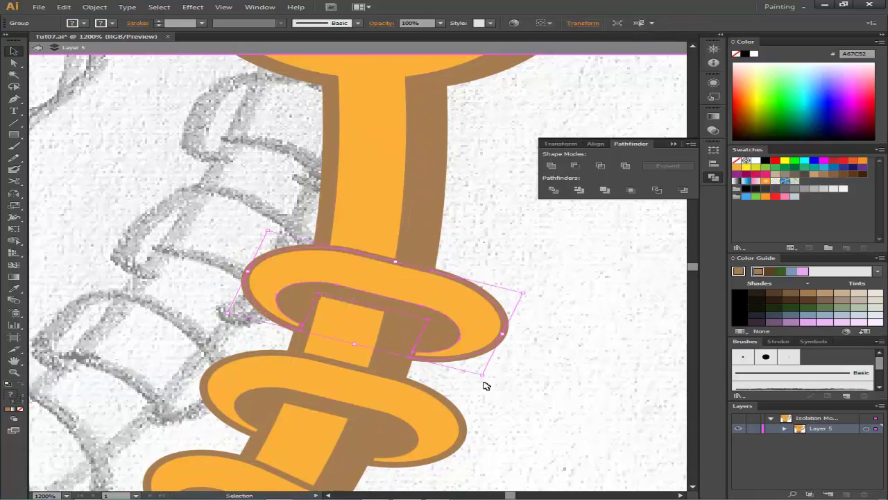
{"action": "left_click", "coordinate": [456, 198]}
{"action": "left_click_drag", "start_coordinate": [378, 306], "coordinate": [392, 231]}
{"action": "left_click_drag", "start_coordinate": [513, 306], "coordinate": [183, 240]}
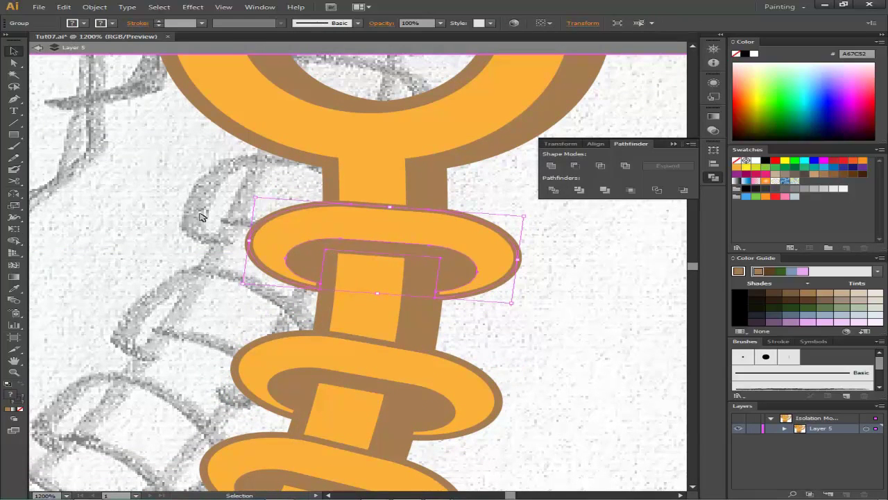
{"action": "left_click", "coordinate": [183, 240]}
{"action": "scroll", "coordinate": [182, 240], "scroll_direction": "down", "scroll_amount": 6}
{"action": "left_click_drag", "start_coordinate": [349, 202], "coordinate": [349, 139]}
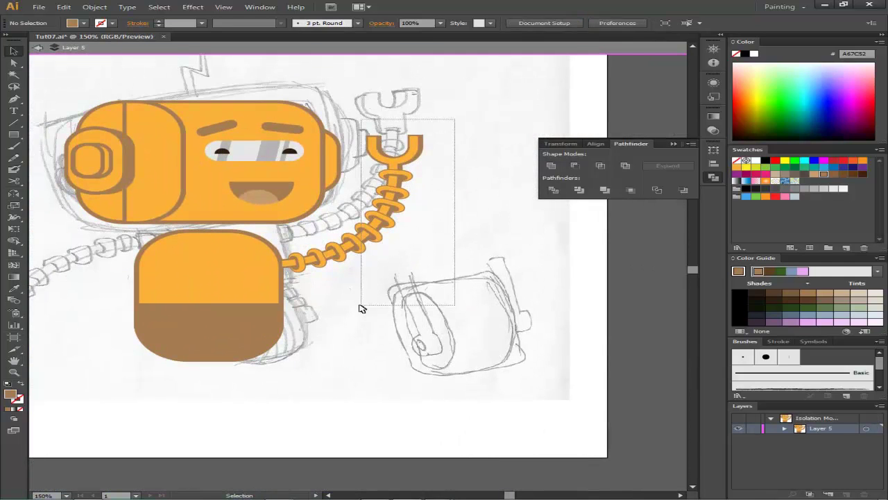
Step: Draw a circle at the arm's shoulder end filled with the head's orange
{"action": "left_click_drag", "start_coordinate": [361, 308], "coordinate": [361, 307]}
{"action": "scroll", "coordinate": [396, 294], "scroll_direction": "down", "scroll_amount": 2}
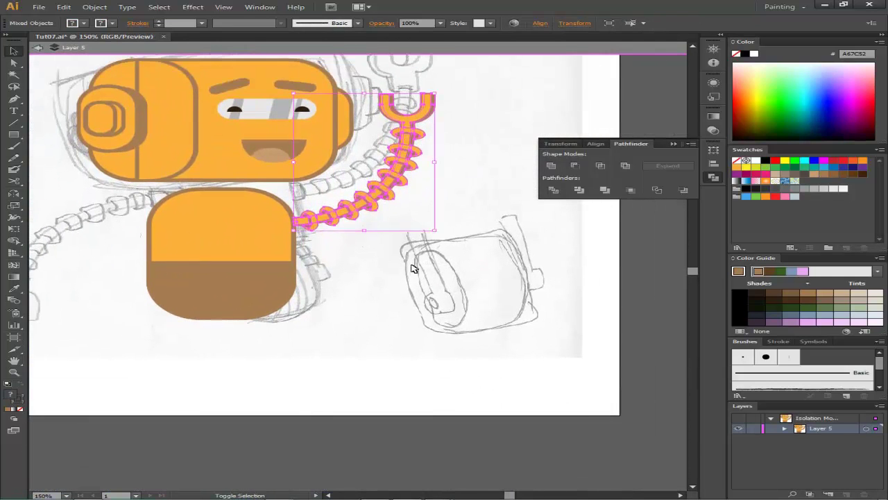
{"action": "left_click", "coordinate": [397, 294]}
{"action": "left_click_drag", "start_coordinate": [14, 135], "coordinate": [56, 154]}
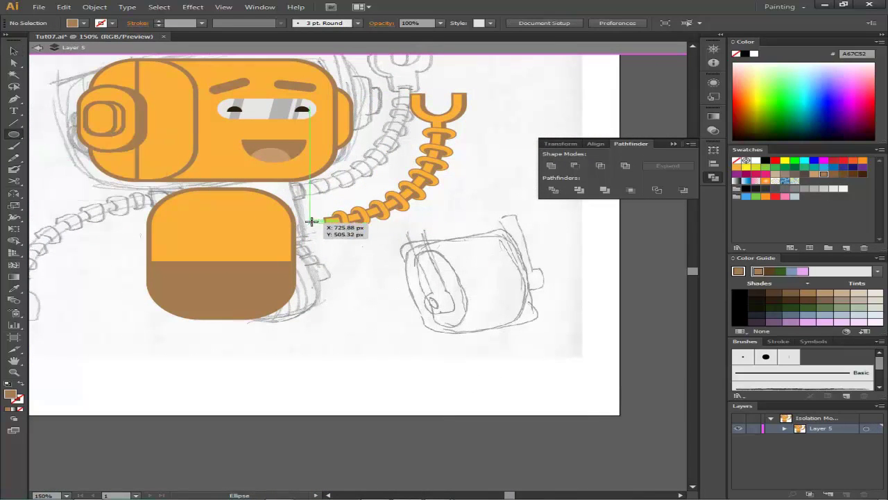
{"action": "left_click_drag", "start_coordinate": [322, 231], "coordinate": [322, 232]}
{"action": "key", "text": "i"}
{"action": "left_click", "coordinate": [104, 149]}
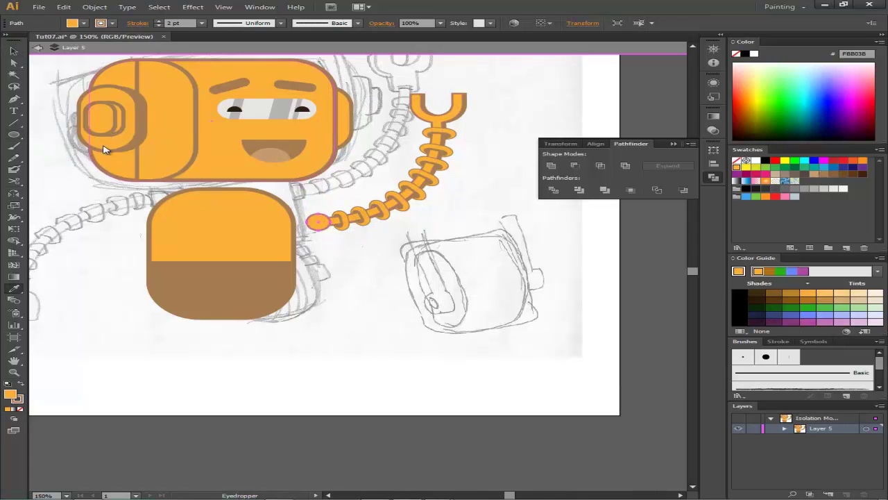
Step: Select the arm group with its shoulder circle and move it up toward the body
{"action": "left_click_drag", "start_coordinate": [477, 183], "coordinate": [497, 179]}
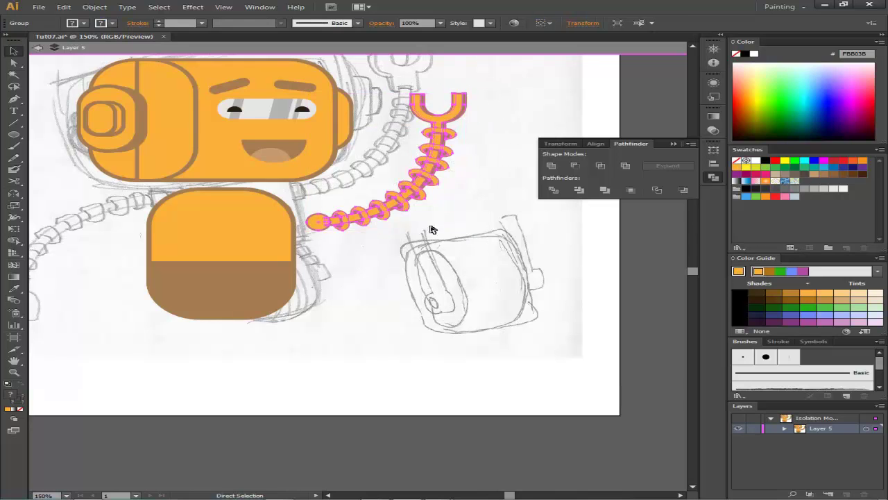
{"action": "left_click", "coordinate": [494, 104]}
{"action": "scroll", "coordinate": [366, 339], "scroll_direction": "up", "scroll_amount": 5}
{"action": "left_click_drag", "start_coordinate": [365, 340], "coordinate": [311, 322]}
{"action": "right_click", "coordinate": [311, 323]}
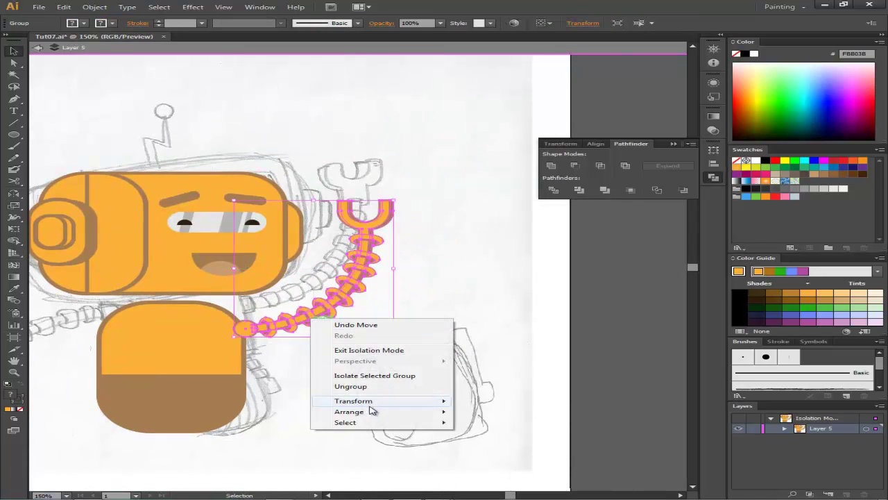
{"action": "left_click", "coordinate": [432, 371]}
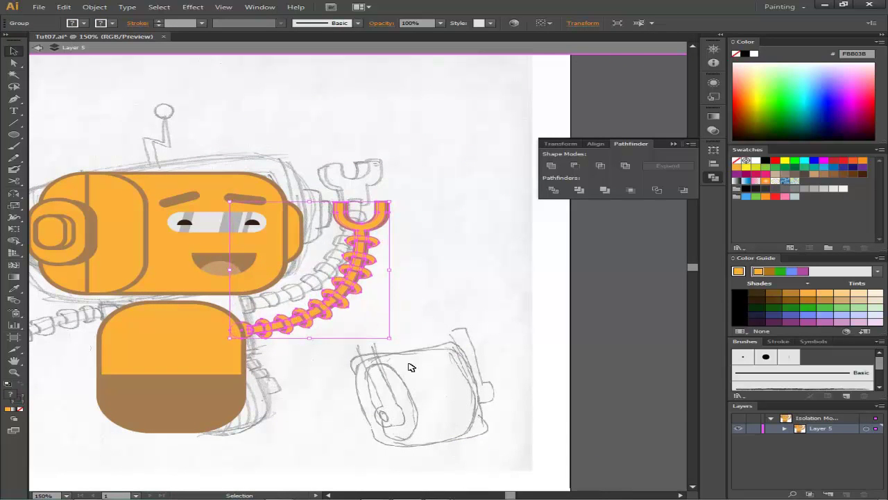
{"action": "left_click_drag", "start_coordinate": [369, 337], "coordinate": [504, 293]}
Step: Reflect a copy of the arm onto the robot's left side and send it behind the body
{"action": "right_click", "coordinate": [482, 252]}
{"action": "left_click", "coordinate": [659, 370]}
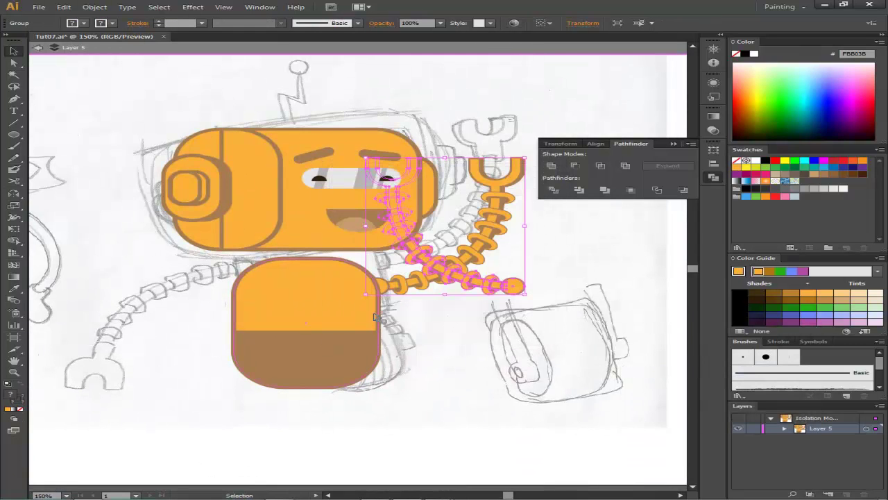
{"action": "left_click_drag", "start_coordinate": [403, 225], "coordinate": [272, 234]}
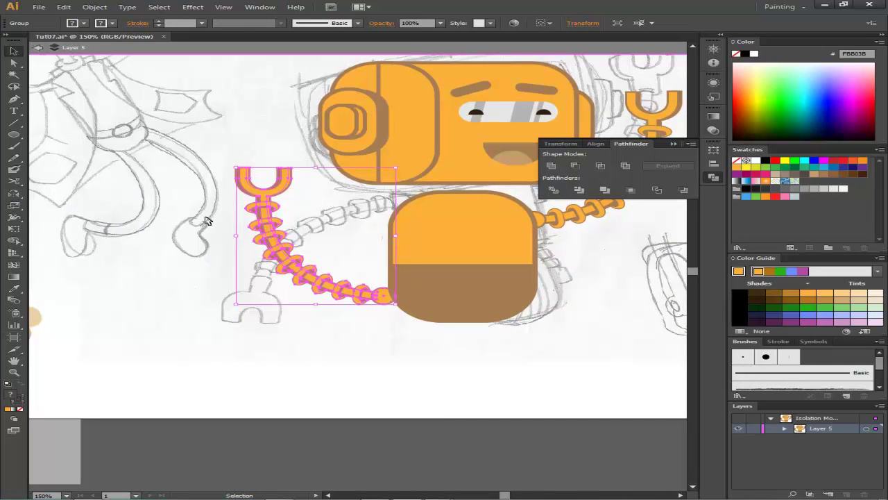
{"action": "right_click", "coordinate": [236, 195]}
{"action": "left_click", "coordinate": [428, 310]}
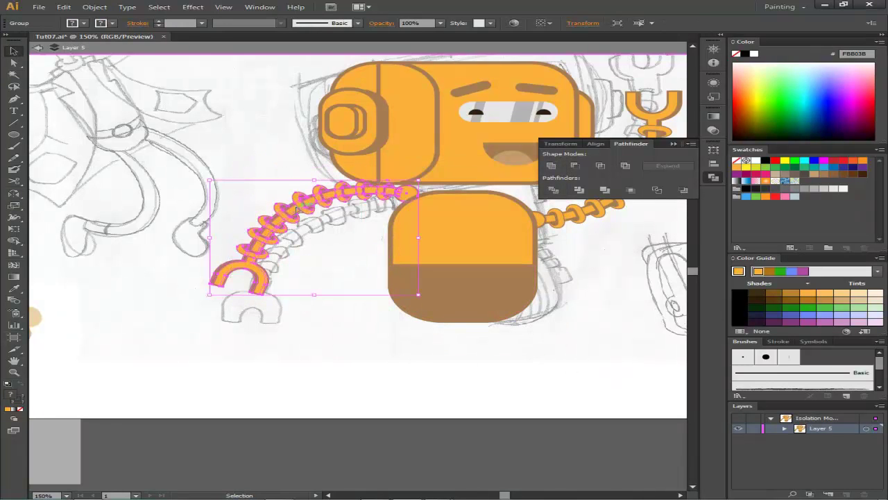
{"action": "left_click_drag", "start_coordinate": [298, 208], "coordinate": [278, 236]}
{"action": "right_click", "coordinate": [257, 188]}
{"action": "left_click", "coordinate": [452, 315]}
{"action": "left_click", "coordinate": [194, 200]}
{"action": "mouse_move", "coordinate": [468, 288]}
{"action": "left_mouse_down"}
{"action": "mouse_move", "coordinate": [452, 319]}
{"action": "mouse_move", "coordinate": [426, 188]}
{"action": "mouse_move", "coordinate": [440, 268]}
{"action": "left_mouse_up"}
{"action": "key", "text": "ctrl+0"}
Step: Draw a small brown button dot on the robot's upper body
{"action": "key", "text": "ctrl+plus"}
{"action": "left_click", "coordinate": [15, 134]}
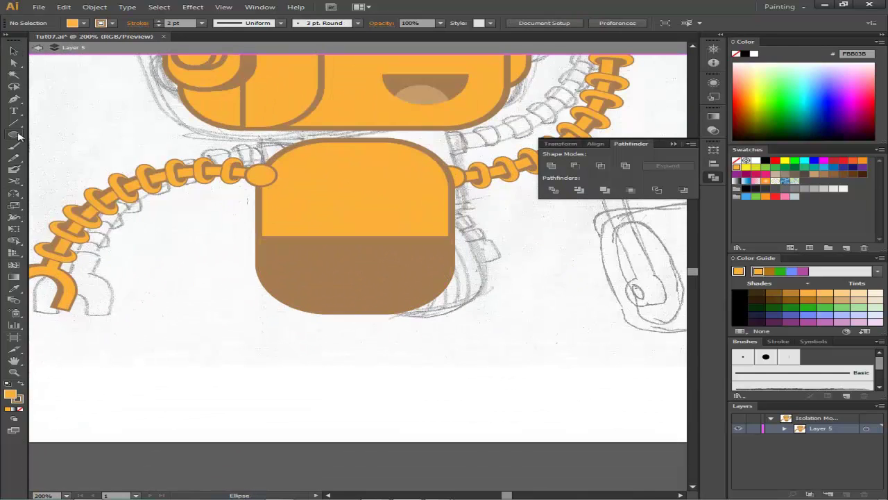
{"action": "left_click_drag", "start_coordinate": [392, 163], "coordinate": [402, 172]}
{"action": "key", "text": "i"}
{"action": "left_click", "coordinate": [354, 277]}
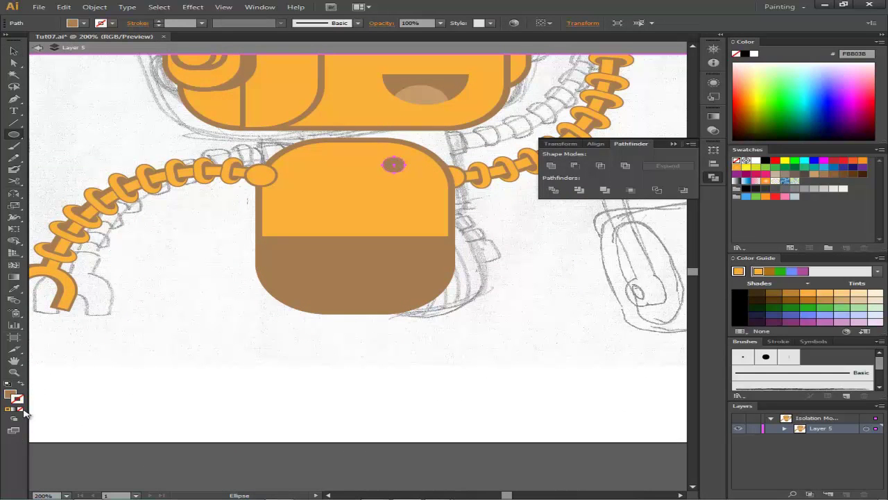
{"action": "key", "text": "v"}
{"action": "left_click", "coordinate": [478, 155]}
Step: Copy the dot down onto the lower body, fill it orange, and exit isolation mode
{"action": "left_click_drag", "start_coordinate": [397, 186], "coordinate": [395, 255]}
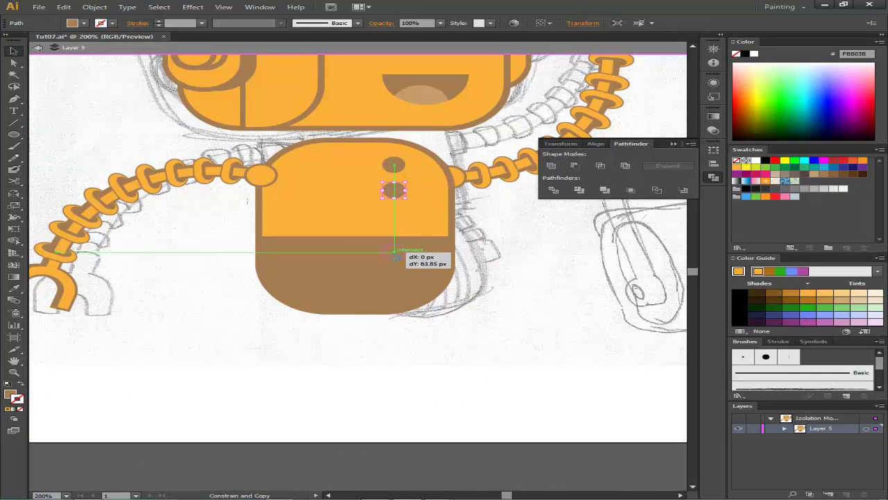
{"action": "left_click", "coordinate": [8, 409]}
{"action": "left_click", "coordinate": [89, 93]}
{"action": "left_click_drag", "start_coordinate": [119, 109], "coordinate": [134, 190]}
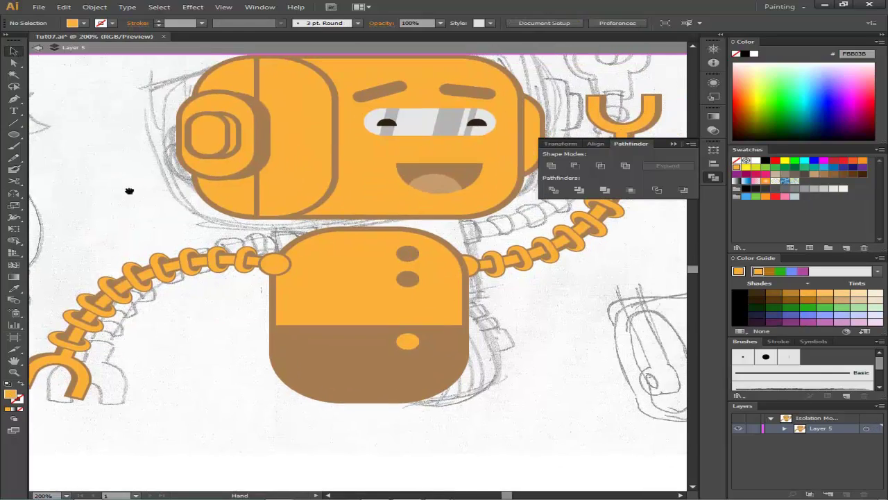
{"action": "key", "text": "a"}
{"action": "double_click", "coordinate": [134, 191]}
Step: Draw a large rounded rectangle with a smaller rounded rectangle inside it, nudged slightly up
{"action": "scroll", "coordinate": [306, 204], "scroll_direction": "down", "scroll_amount": 4}
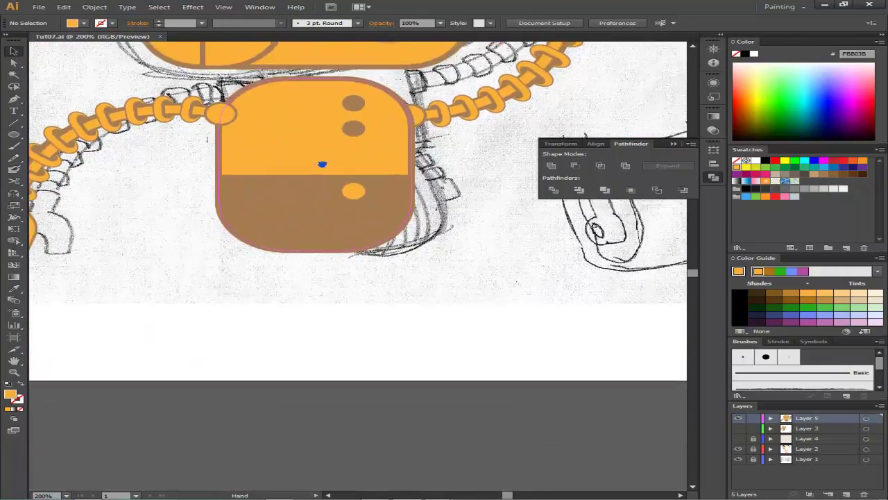
{"action": "scroll", "coordinate": [306, 204], "scroll_direction": "right", "scroll_amount": 5}
{"action": "left_click_drag", "start_coordinate": [13, 134], "coordinate": [59, 145]}
{"action": "left_click_drag", "start_coordinate": [317, 172], "coordinate": [515, 316]}
{"action": "left_click_drag", "start_coordinate": [333, 200], "coordinate": [410, 299]}
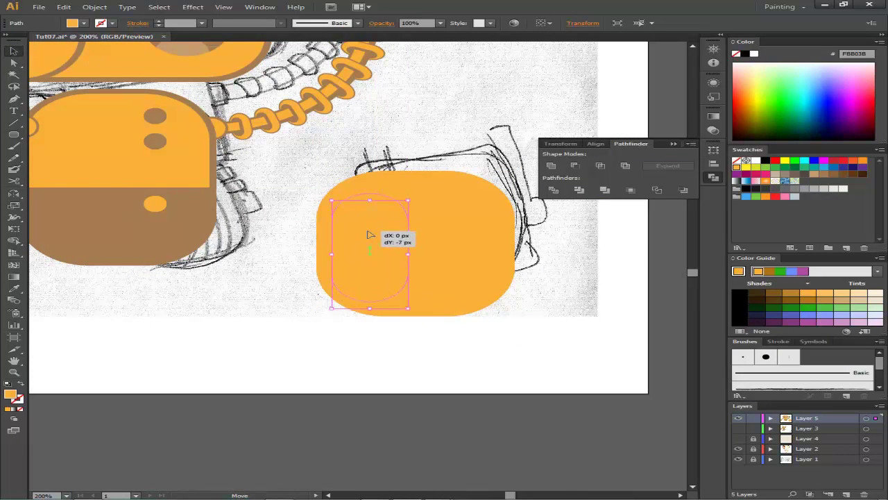
{"action": "left_click_drag", "start_coordinate": [370, 235], "coordinate": [370, 231]}
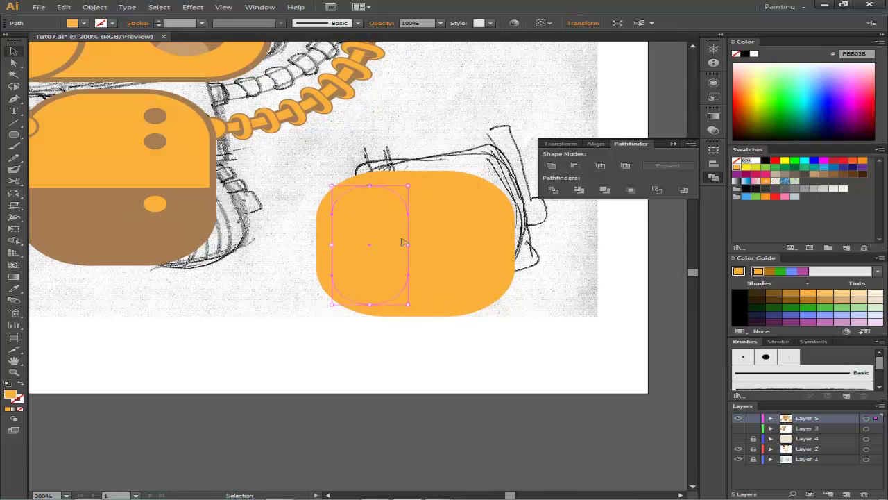
Step: Fill the outer shape dark brown and add a smaller cream scaled copy inside the orange pill
{"action": "left_click", "coordinate": [452, 254]}
{"action": "left_click", "coordinate": [765, 301]}
{"action": "left_click", "coordinate": [371, 241]}
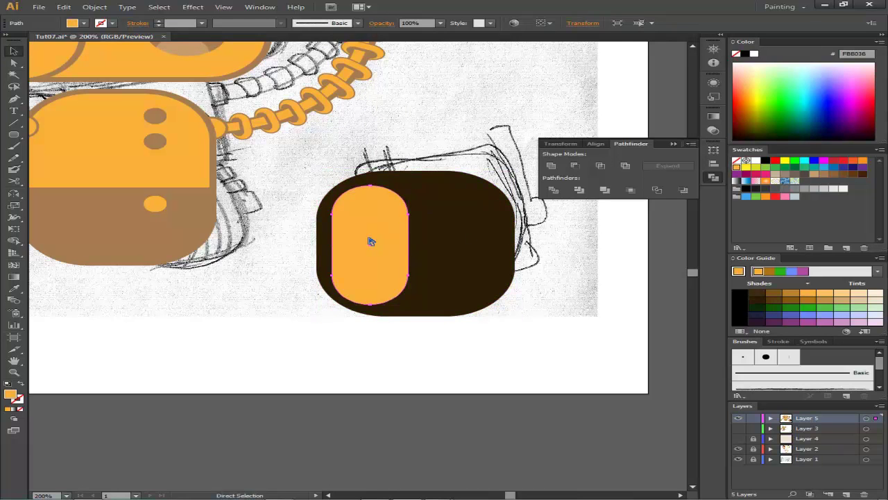
{"action": "double_click", "coordinate": [18, 198]}
{"action": "left_click", "coordinate": [365, 323]}
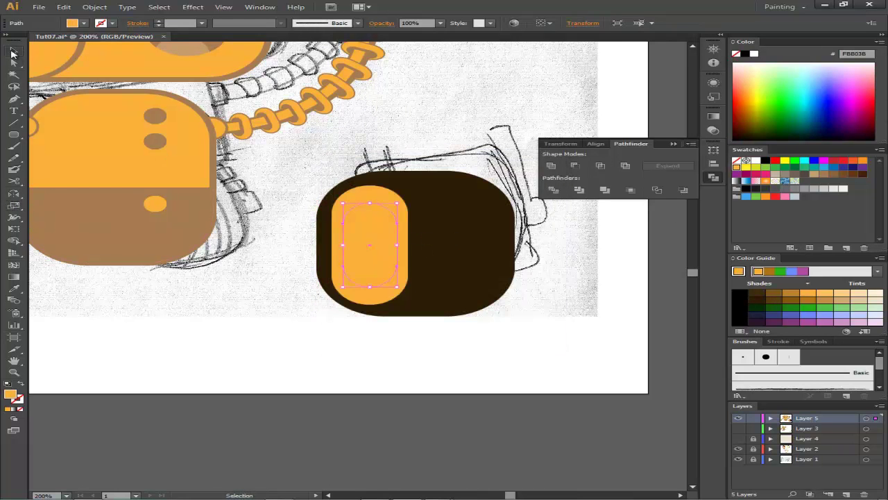
{"action": "left_click", "coordinate": [859, 294]}
{"action": "left_click", "coordinate": [606, 270]}
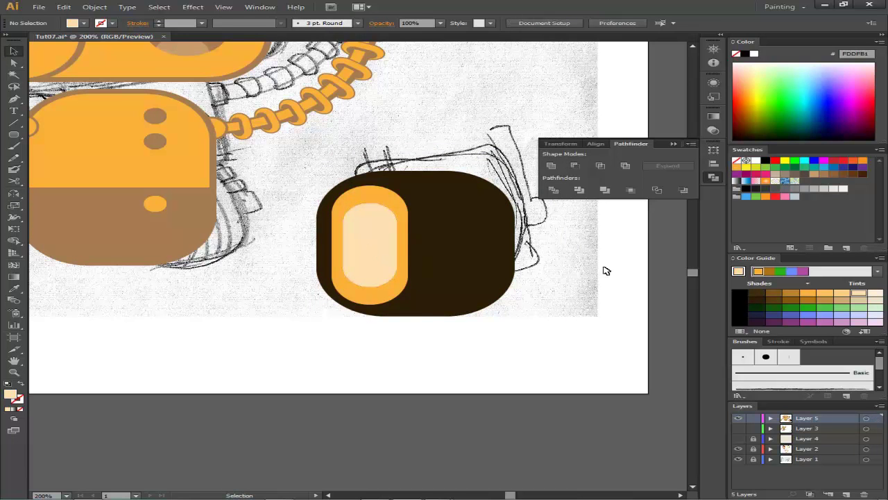
Step: Shrink the whole wheel and move it below the robot's body
{"action": "left_click_drag", "start_coordinate": [308, 145], "coordinate": [565, 331]}
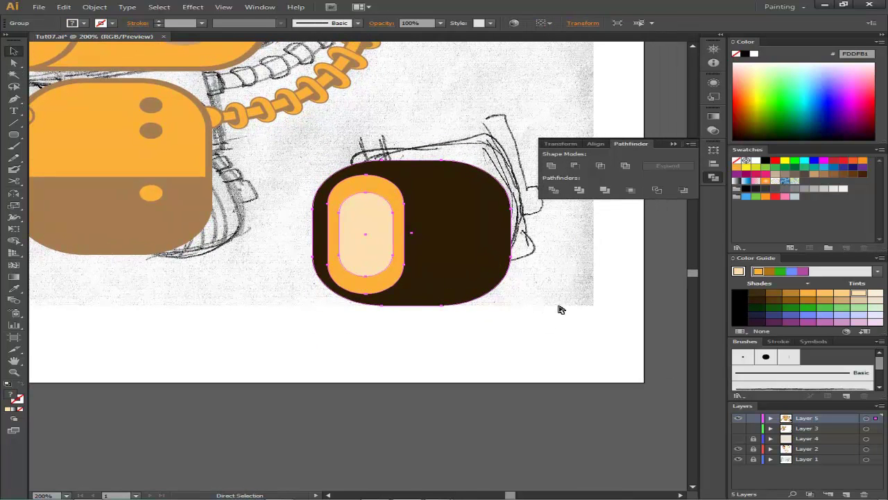
{"action": "left_click_drag", "start_coordinate": [511, 161], "coordinate": [402, 242]}
{"action": "left_click_drag", "start_coordinate": [322, 188], "coordinate": [446, 143]}
{"action": "left_click_drag", "start_coordinate": [510, 248], "coordinate": [272, 277]}
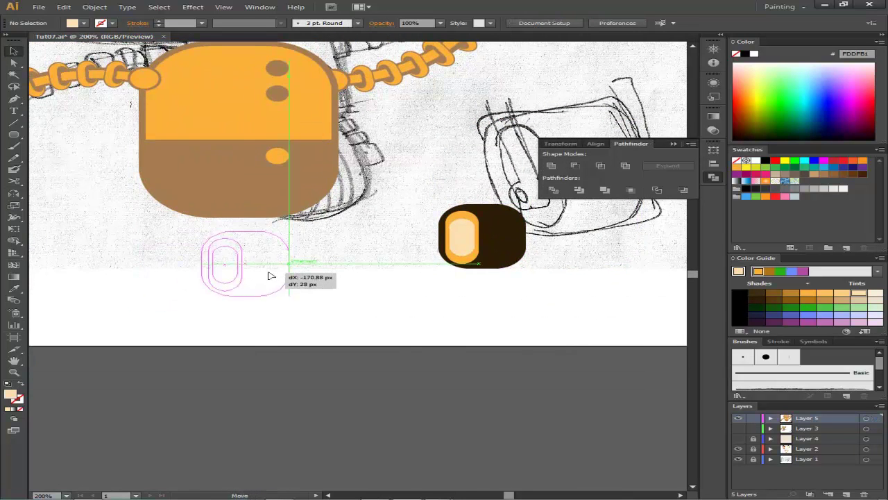
{"action": "left_click", "coordinate": [383, 252]}
{"action": "mouse_move", "coordinate": [371, 245]}
{"action": "left_mouse_down"}
{"action": "mouse_move", "coordinate": [451, 328]}
{"action": "mouse_move", "coordinate": [469, 271]}
{"action": "left_mouse_up"}
Step: Stretch the cream pill taller so it fits inside the orange pill
{"action": "key", "text": "ctrl+plus"}
{"action": "key", "text": "ctrl+plus"}
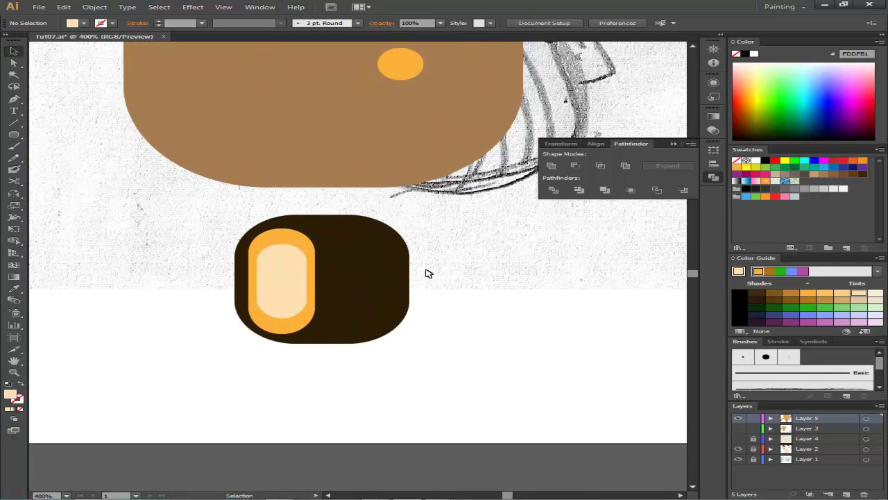
{"action": "left_click", "coordinate": [267, 284]}
{"action": "left_click_drag", "start_coordinate": [282, 244], "coordinate": [284, 236]}
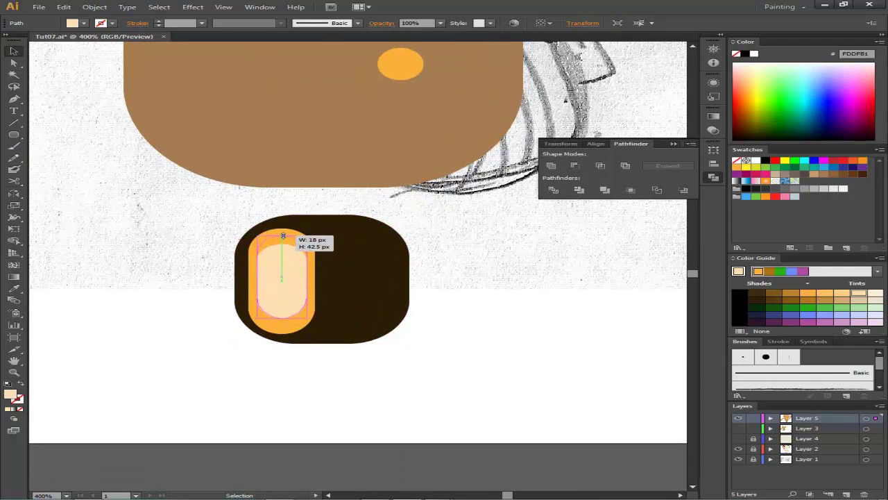
{"action": "left_click_drag", "start_coordinate": [253, 283], "coordinate": [243, 281]}
{"action": "left_click", "coordinate": [249, 281]}
{"action": "scroll", "coordinate": [284, 293], "scroll_direction": "up", "scroll_amount": 2}
Step: Draw a curved 5 pt orange stroke from the body down to the wheel's pill
{"action": "left_click_drag", "start_coordinate": [347, 319], "coordinate": [347, 309]}
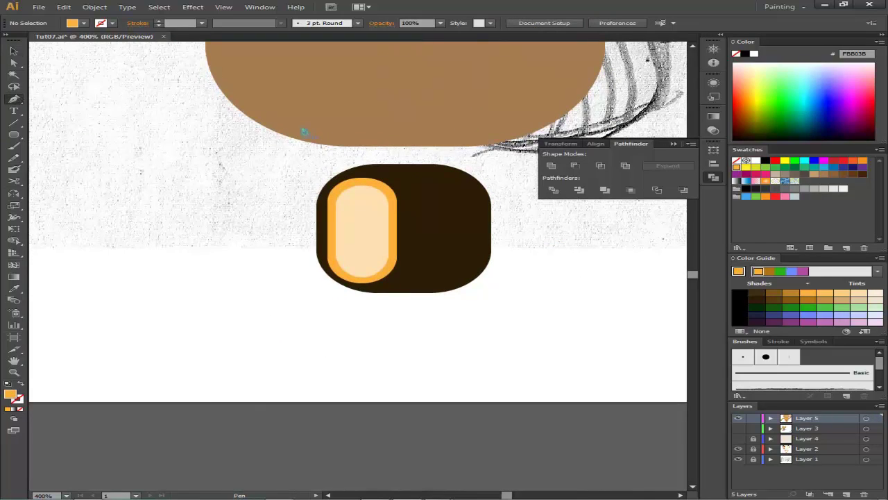
{"action": "left_click_drag", "start_coordinate": [303, 132], "coordinate": [365, 236]}
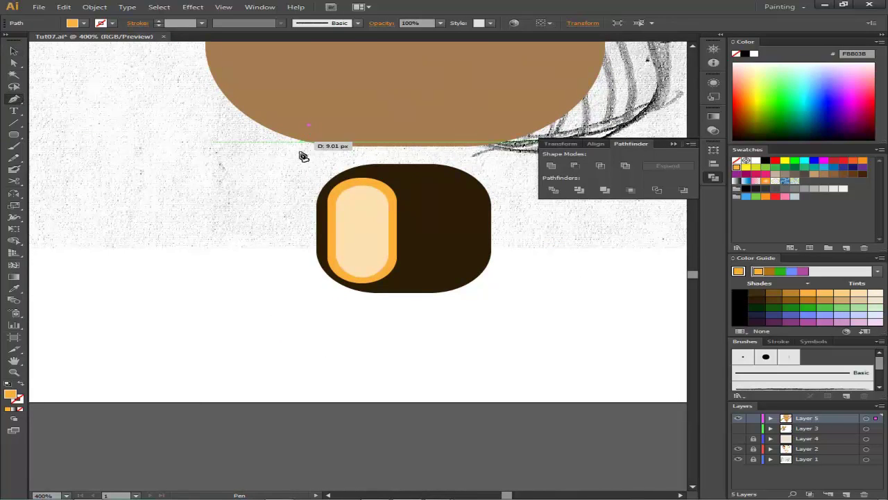
{"action": "left_click_drag", "start_coordinate": [488, 255], "coordinate": [379, 245]}
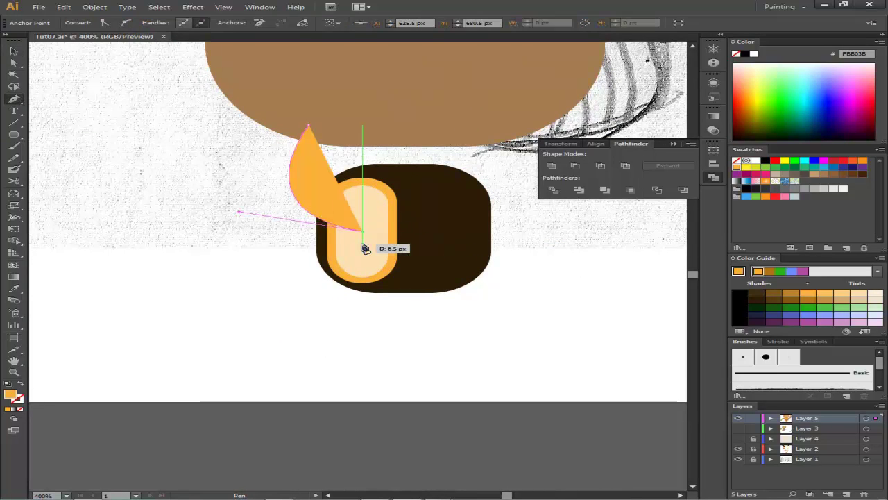
{"action": "key", "text": "shift+x"}
{"action": "key", "text": "v"}
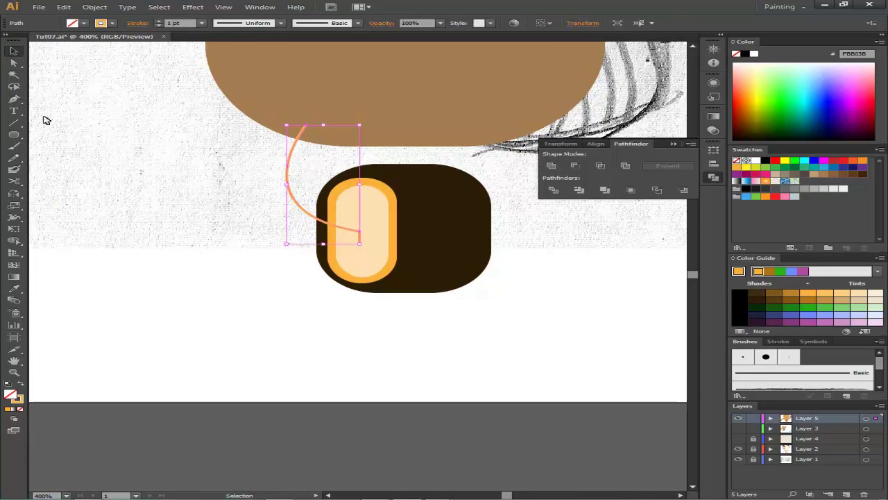
{"action": "left_click", "coordinate": [158, 21]}
{"action": "left_click", "coordinate": [158, 21]}
{"action": "left_click", "coordinate": [158, 21]}
{"action": "left_click", "coordinate": [158, 21]}
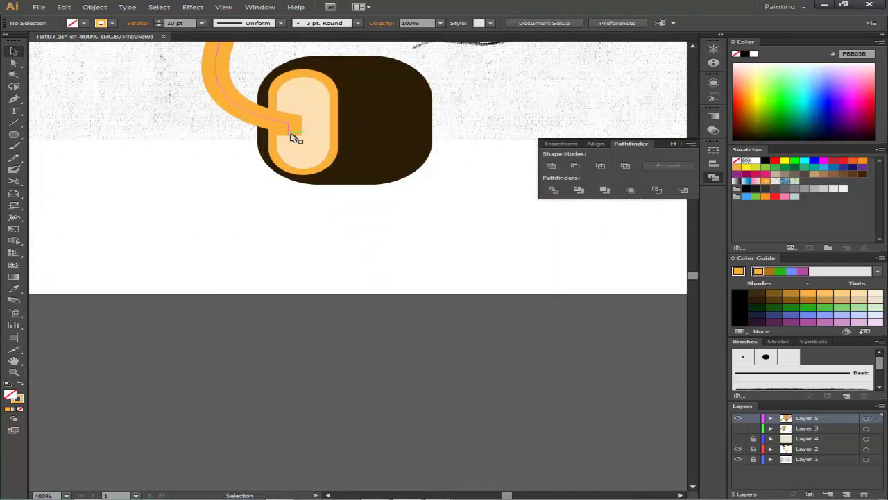
Step: Adjust the tube's end anchor into the hub and drag a chain-arm ring copy near the wheel
{"action": "left_click", "coordinate": [292, 136]}
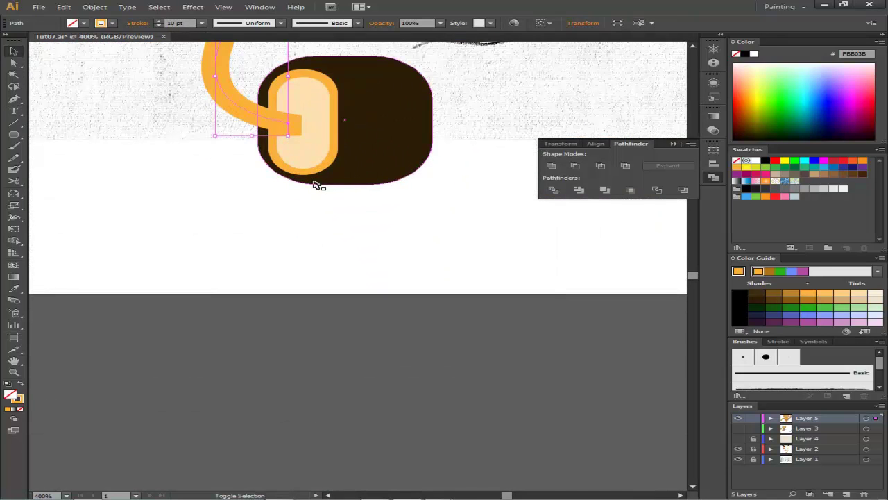
{"action": "left_click", "coordinate": [291, 136]}
{"action": "left_click", "coordinate": [15, 50]}
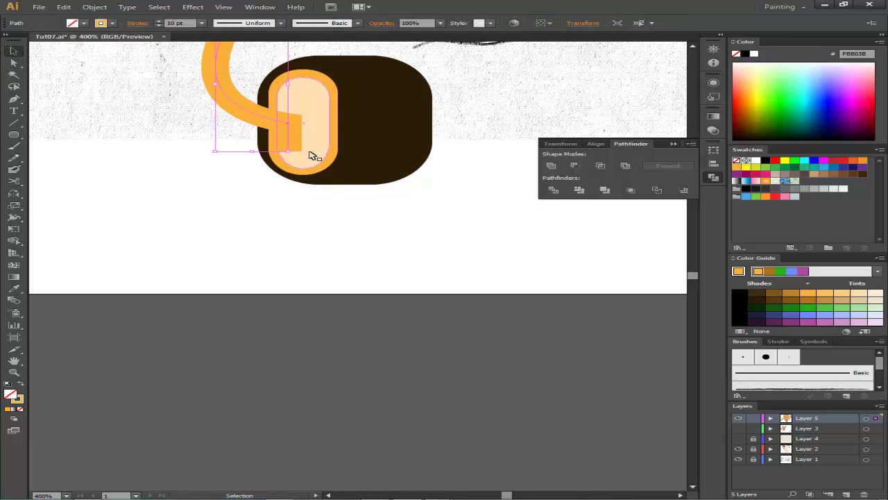
{"action": "left_click_drag", "start_coordinate": [179, 106], "coordinate": [198, 263]}
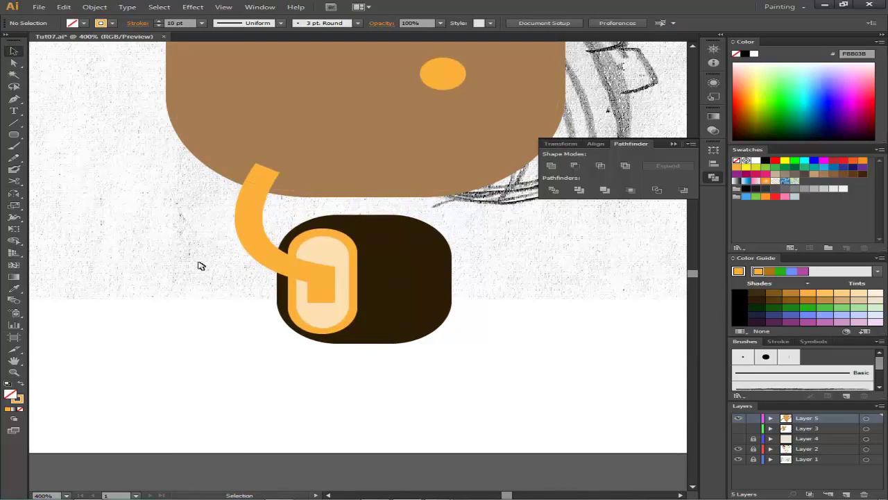
{"action": "left_click_drag", "start_coordinate": [218, 222], "coordinate": [412, 353]}
{"action": "key", "text": "ctrl+minus"}
{"action": "key", "text": "ctrl+minus"}
{"action": "key", "text": "ctrl+minus"}
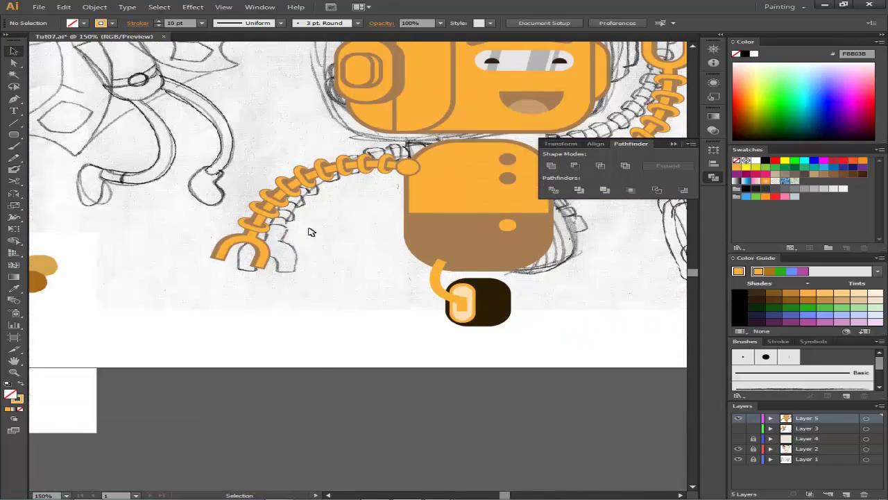
{"action": "left_click_drag", "start_coordinate": [406, 166], "coordinate": [358, 332]}
Step: Lay the ring flat on the tube below the body, with the tube in front
{"action": "key", "text": "ctrl+z"}
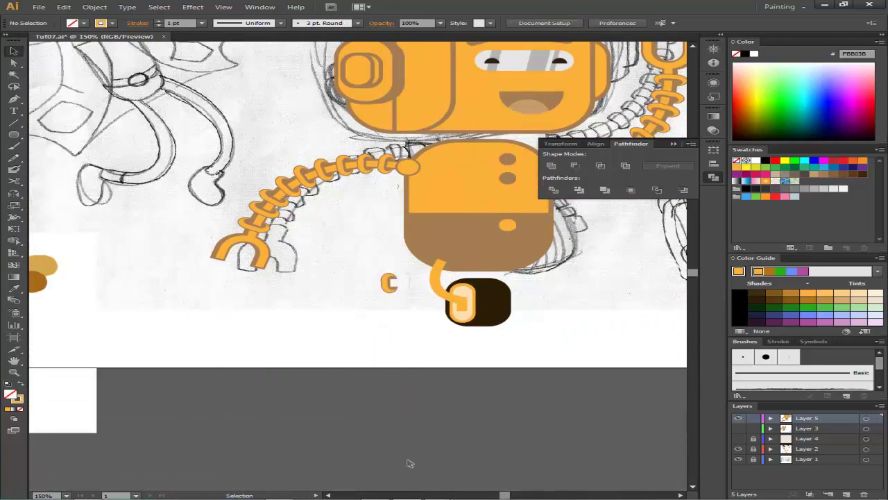
{"action": "key", "text": "ctrl+plus"}
{"action": "key", "text": "ctrl+plus"}
{"action": "key", "text": "ctrl+plus"}
{"action": "left_click_drag", "start_coordinate": [229, 297], "coordinate": [229, 305]}
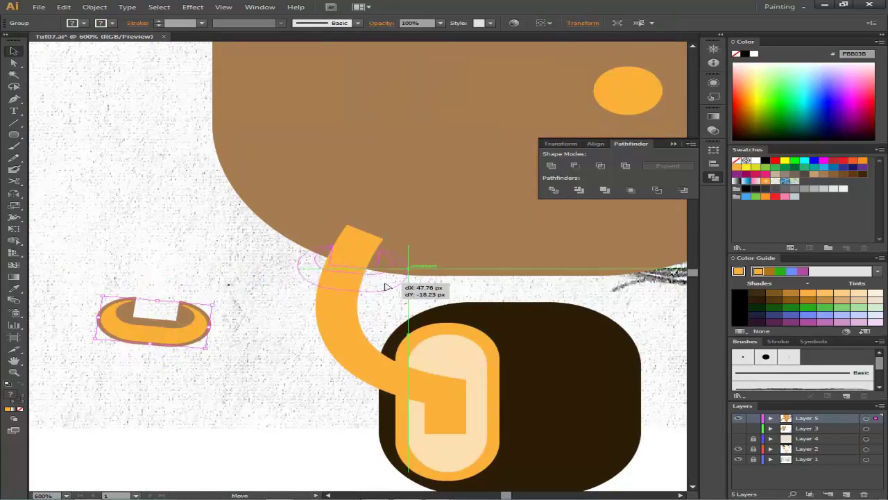
{"action": "left_click_drag", "start_coordinate": [156, 323], "coordinate": [379, 288]}
{"action": "left_click", "coordinate": [333, 326]}
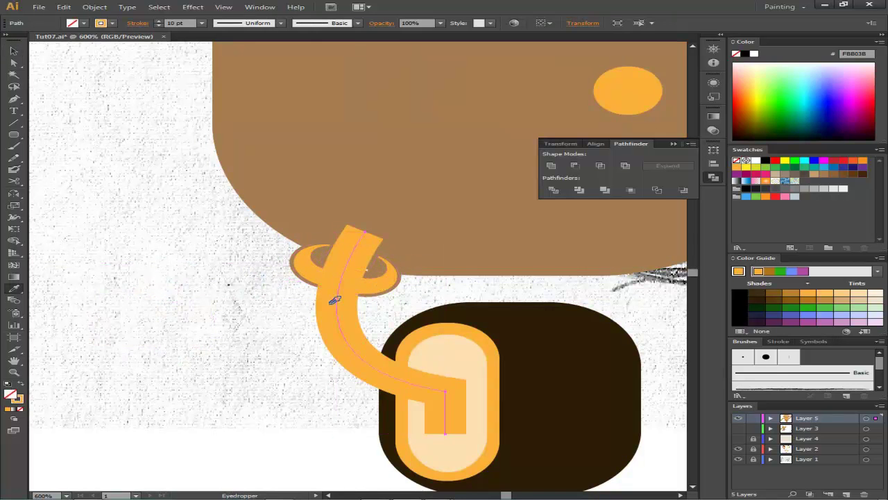
{"action": "key", "text": "ctrl+shift+bracketright"}
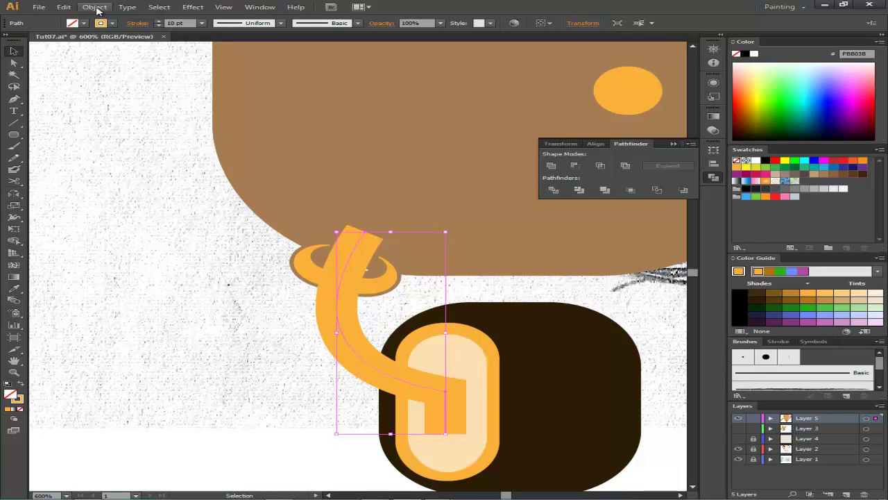
Step: Expand the tube's stroke into a filled shape and select the ring
{"action": "left_click", "coordinate": [95, 6]}
{"action": "left_click", "coordinate": [114, 126]}
{"action": "left_click", "coordinate": [415, 310]}
{"action": "left_click", "coordinate": [253, 305]}
{"action": "right_click", "coordinate": [299, 229]}
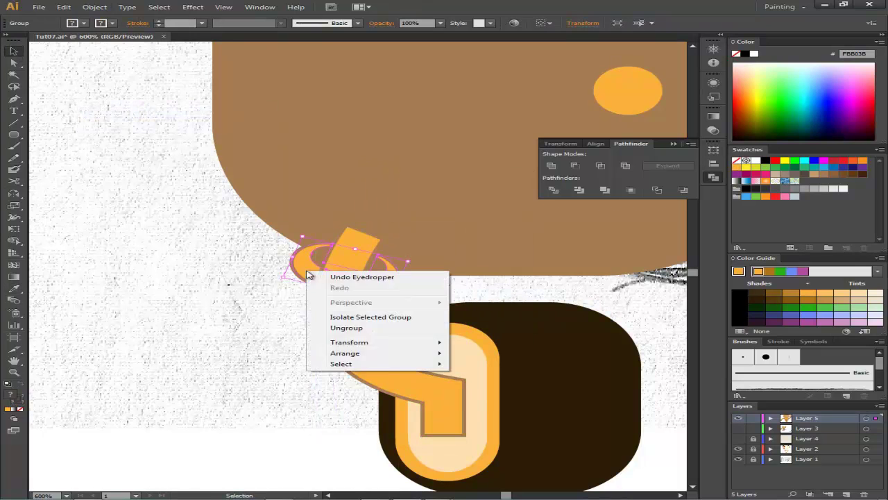
{"action": "key", "text": "Escape"}
Step: Place two more ring copies down the tube, tilting the lower one along the bend
{"action": "mouse_move", "coordinate": [340, 279]}
{"action": "left_mouse_down"}
{"action": "mouse_move", "coordinate": [331, 309]}
{"action": "mouse_move", "coordinate": [372, 357]}
{"action": "left_mouse_up"}
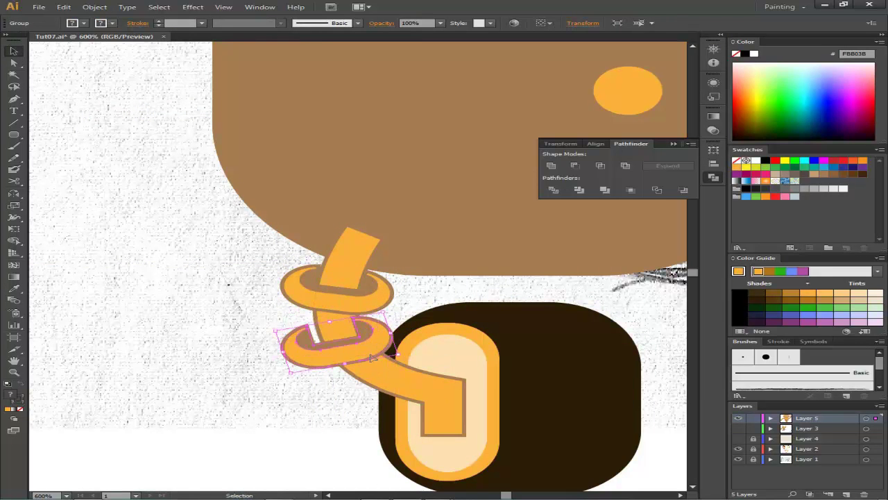
{"action": "left_click_drag", "start_coordinate": [249, 293], "coordinate": [169, 154]}
{"action": "left_click_drag", "start_coordinate": [319, 226], "coordinate": [378, 271]}
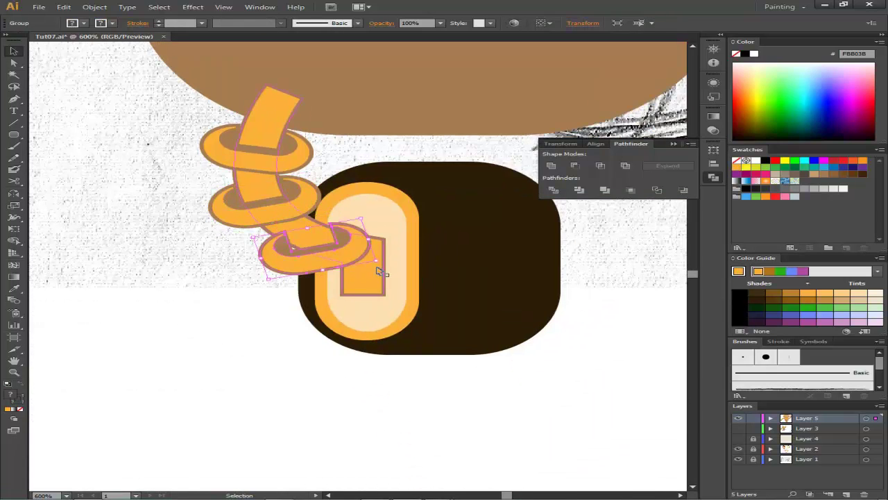
{"action": "left_click_drag", "start_coordinate": [374, 238], "coordinate": [350, 245]}
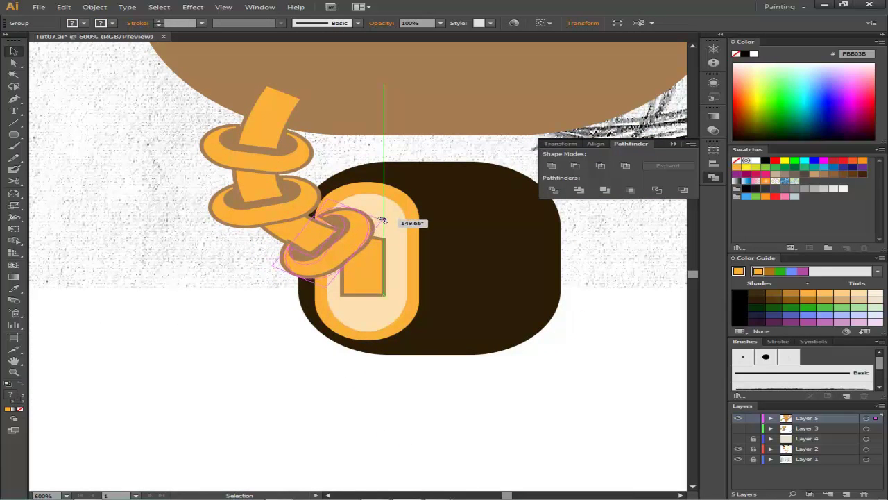
{"action": "left_click_drag", "start_coordinate": [383, 220], "coordinate": [379, 229]}
{"action": "left_click_drag", "start_coordinate": [214, 247], "coordinate": [271, 301]}
{"action": "left_click_drag", "start_coordinate": [378, 291], "coordinate": [388, 293]}
Step: Make the top ring taller and slightly tilted, and reshape the middle ring
{"action": "left_click", "coordinate": [264, 279]}
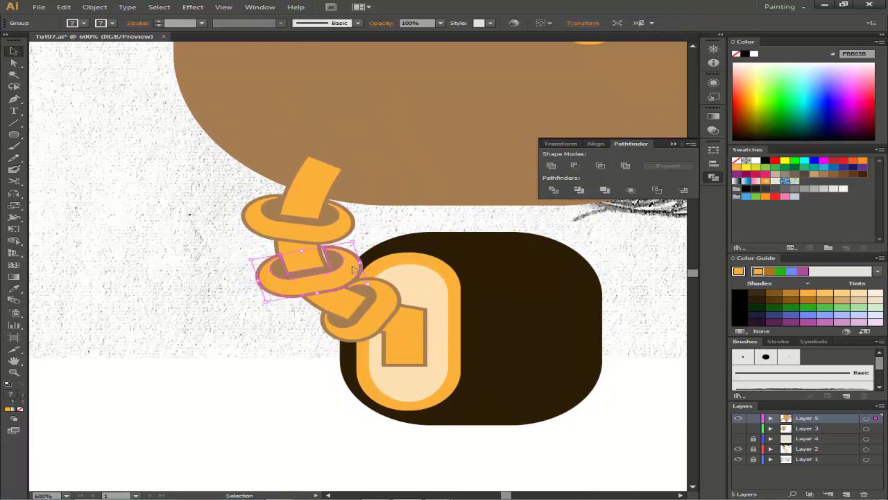
{"action": "left_click", "coordinate": [247, 216]}
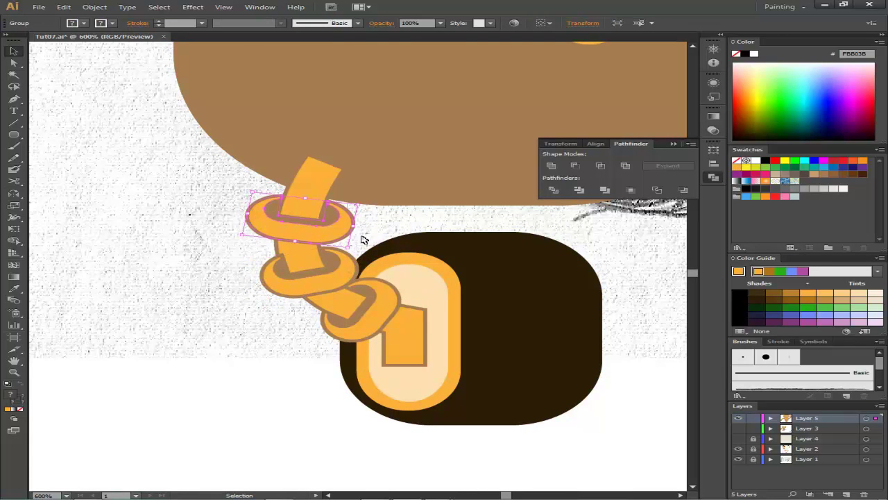
{"action": "mouse_move", "coordinate": [346, 226]}
{"action": "left_mouse_down"}
{"action": "mouse_move", "coordinate": [336, 248]}
{"action": "mouse_move", "coordinate": [363, 284]}
{"action": "left_mouse_up"}
{"action": "left_click", "coordinate": [234, 258]}
{"action": "left_click", "coordinate": [267, 277]}
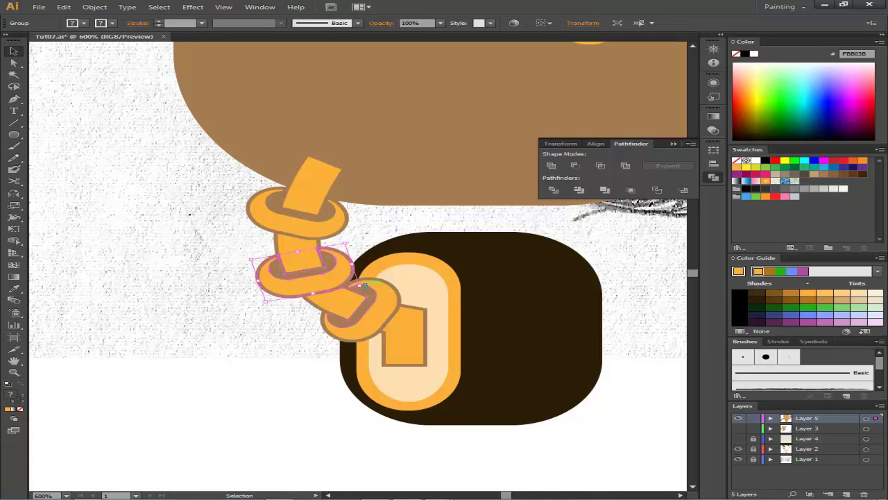
{"action": "key", "text": "ctrl+shift+a"}
{"action": "scroll", "coordinate": [311, 331], "scroll_direction": "down", "scroll_amount": 5}
{"action": "scroll", "coordinate": [218, 240], "scroll_direction": "up", "scroll_amount": 5}
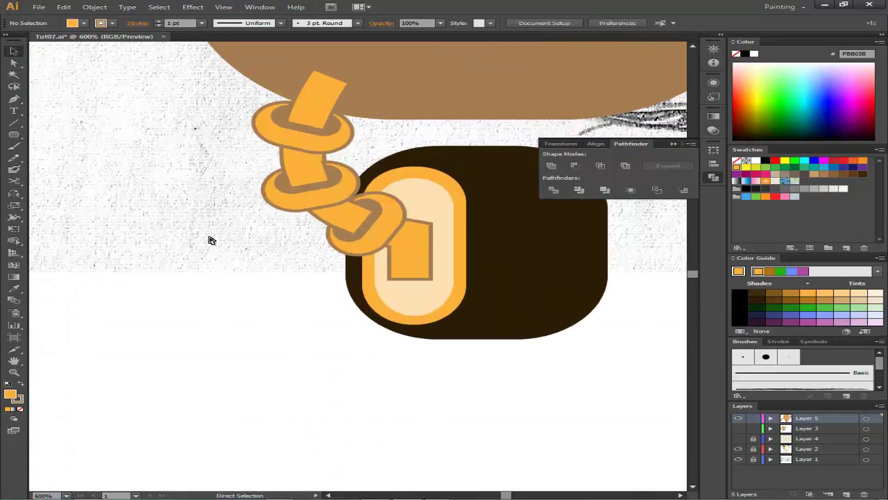
Step: Move the middle ring up snugly under the top ring
{"action": "key", "text": "v"}
{"action": "left_click", "coordinate": [309, 148]}
{"action": "left_click", "coordinate": [316, 191]}
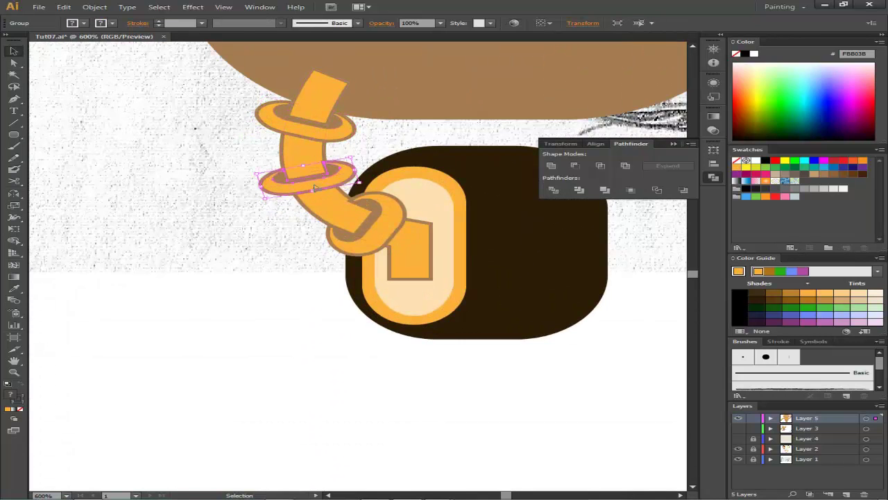
{"action": "mouse_move", "coordinate": [316, 191]}
{"action": "left_mouse_down"}
{"action": "mouse_move", "coordinate": [352, 161]}
{"action": "mouse_move", "coordinate": [362, 178]}
{"action": "left_mouse_up"}
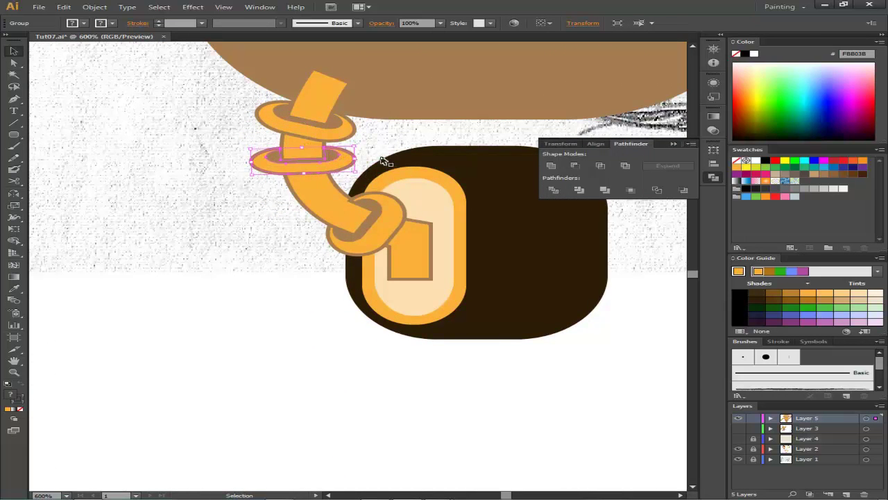
{"action": "key", "text": "ctrl+shift+a"}
{"action": "left_click", "coordinate": [367, 212]}
Step: Delete the extra knot ring and settle the lower ring at the tube's end
{"action": "key", "text": "Delete"}
{"action": "mouse_move", "coordinate": [296, 167]}
{"action": "left_mouse_down"}
{"action": "mouse_move", "coordinate": [310, 205]}
{"action": "mouse_move", "coordinate": [335, 211]}
{"action": "mouse_move", "coordinate": [234, 192]}
{"action": "mouse_move", "coordinate": [161, 149]}
{"action": "left_mouse_up"}
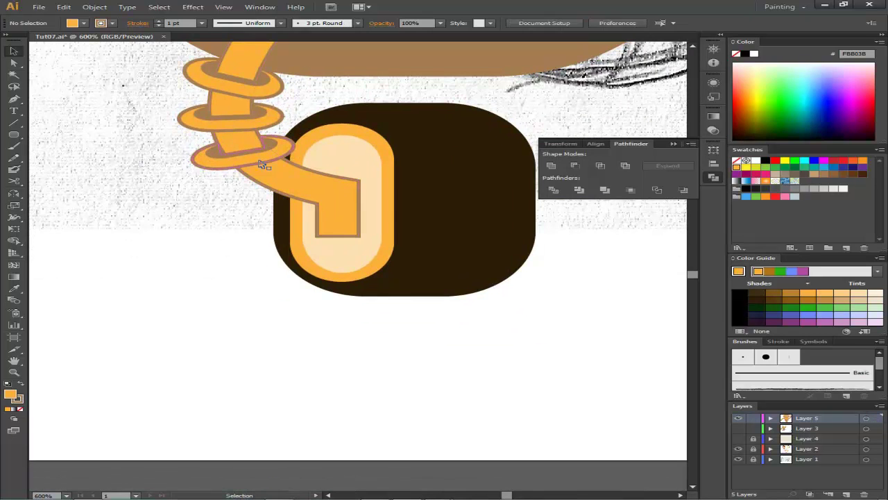
{"action": "left_click_drag", "start_coordinate": [242, 166], "coordinate": [319, 192]}
{"action": "left_click", "coordinate": [187, 194]}
{"action": "left_click_drag", "start_coordinate": [188, 195], "coordinate": [225, 202]}
{"action": "scroll", "coordinate": [258, 278], "scroll_direction": "down", "scroll_amount": 2}
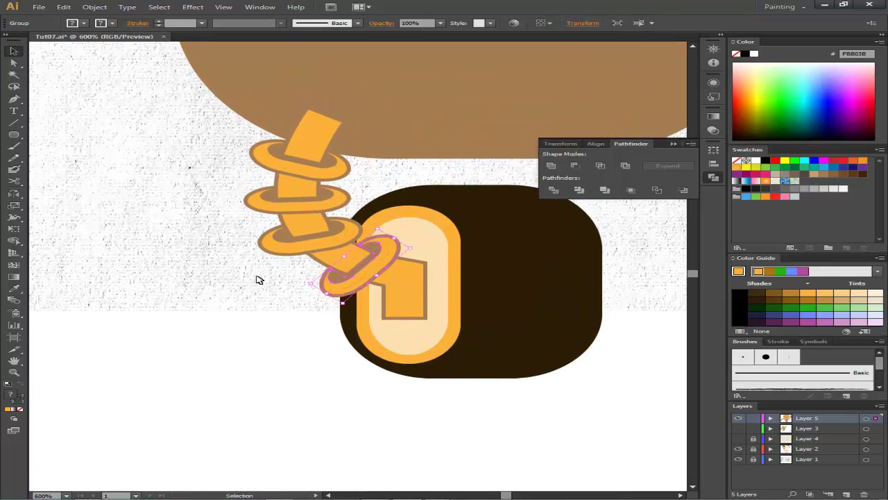
{"action": "scroll", "coordinate": [135, 270], "scroll_direction": "down", "scroll_amount": 3}
Step: Cap the coil with a small orange circle and select it together with the coil
{"action": "left_click_drag", "start_coordinate": [302, 283], "coordinate": [304, 284]}
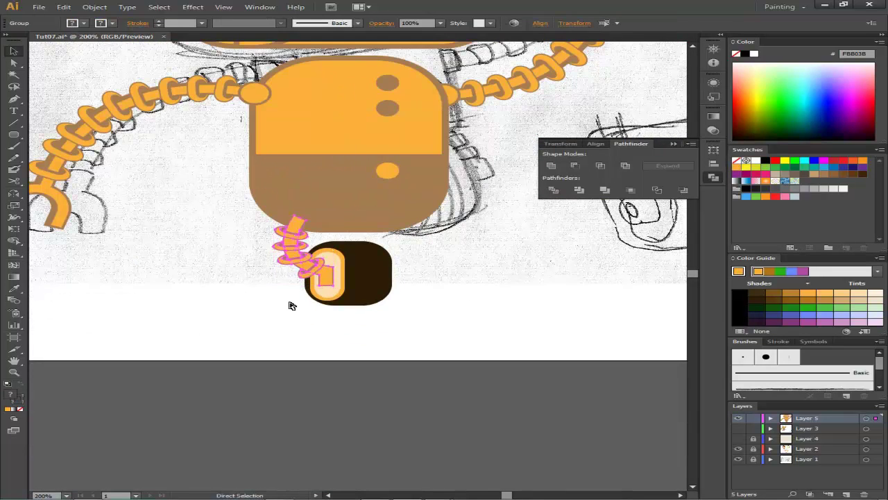
{"action": "left_click", "coordinate": [291, 301]}
{"action": "left_click_drag", "start_coordinate": [308, 231], "coordinate": [307, 231]}
{"action": "key", "text": "v"}
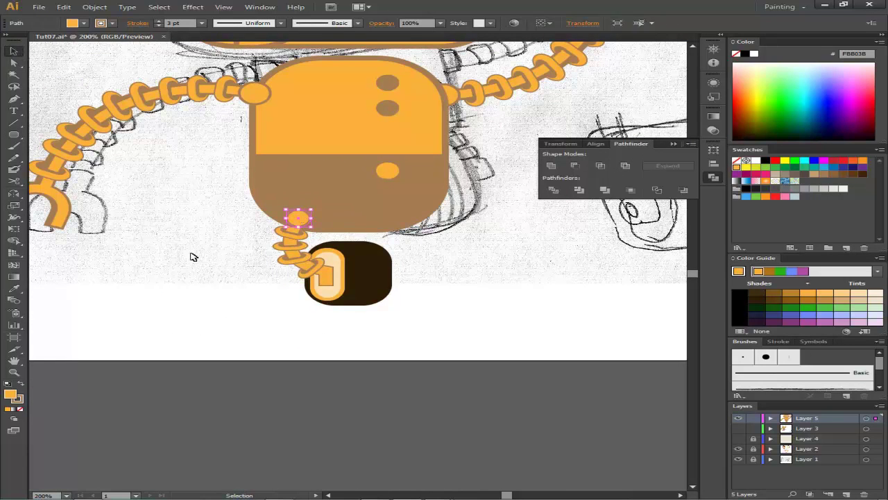
{"action": "left_click", "coordinate": [294, 239], "text": "shift"}
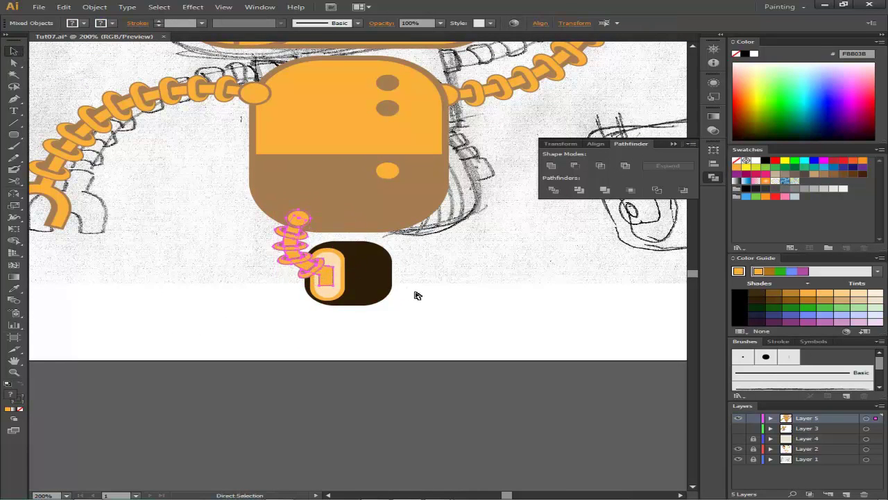
Step: Reflect a copy of the capped leg and move it to the wheel's right side
{"action": "right_click", "coordinate": [297, 236]}
{"action": "left_click", "coordinate": [465, 354]}
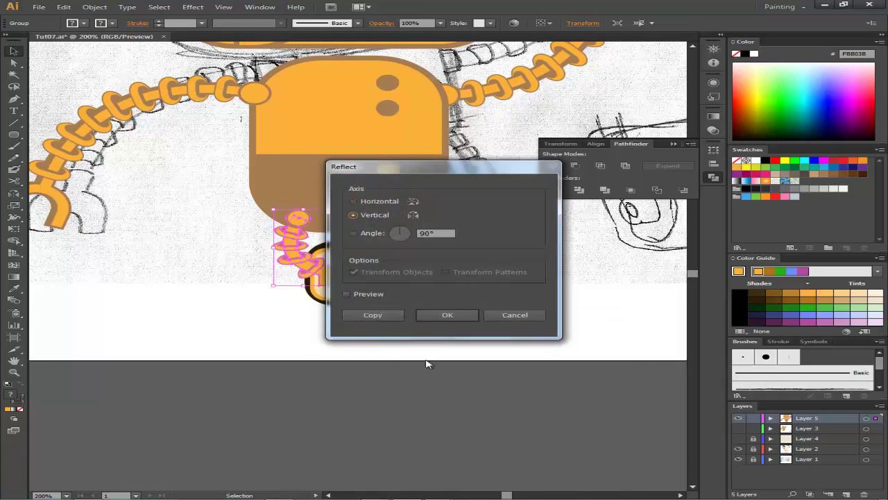
{"action": "left_click", "coordinate": [452, 311]}
{"action": "left_click_drag", "start_coordinate": [309, 244], "coordinate": [406, 247]}
Step: Send the mirrored leg to the back and position it beside the wheel
{"action": "right_click", "coordinate": [410, 234]}
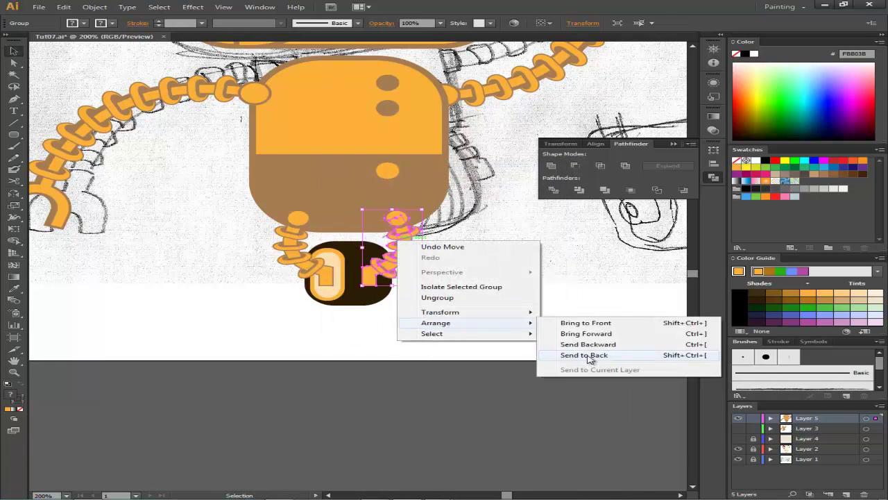
{"action": "left_click", "coordinate": [589, 359]}
{"action": "key", "text": "ctrl+minus"}
{"action": "left_click", "coordinate": [516, 317]}
{"action": "key", "text": "ctrl+minus"}
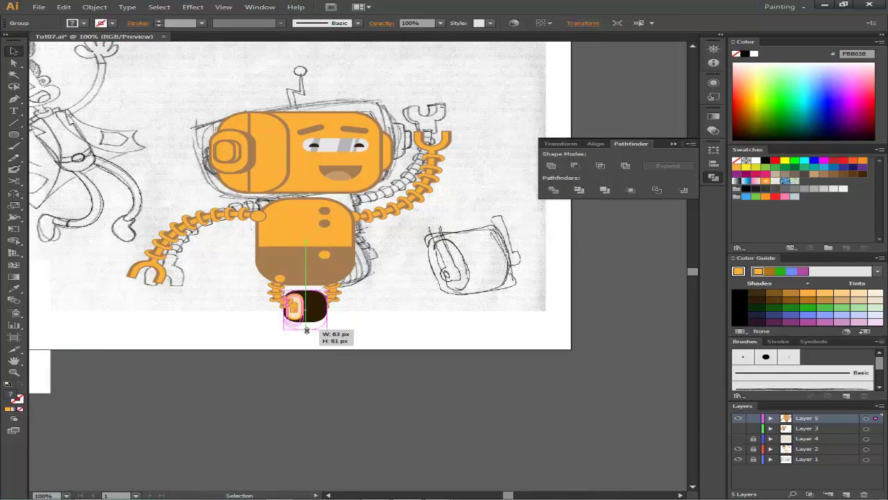
{"action": "left_click", "coordinate": [290, 303]}
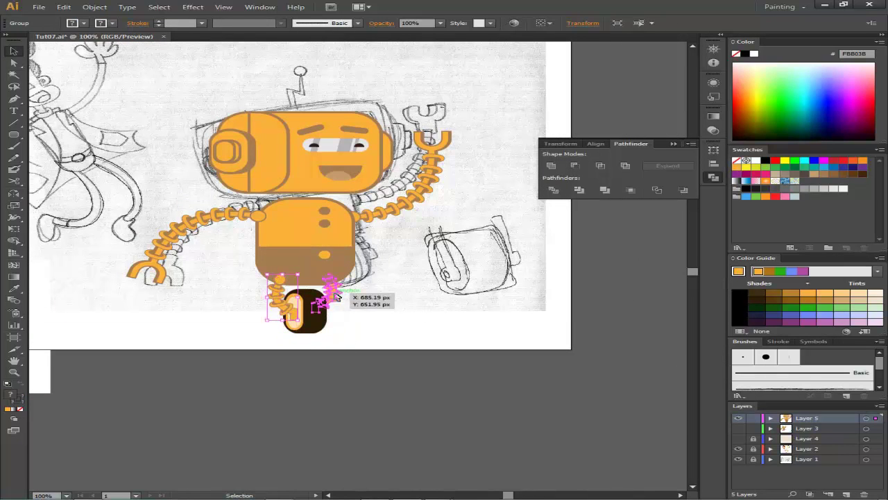
{"action": "left_click", "coordinate": [438, 297]}
{"action": "left_click_drag", "start_coordinate": [438, 296], "coordinate": [473, 373]}
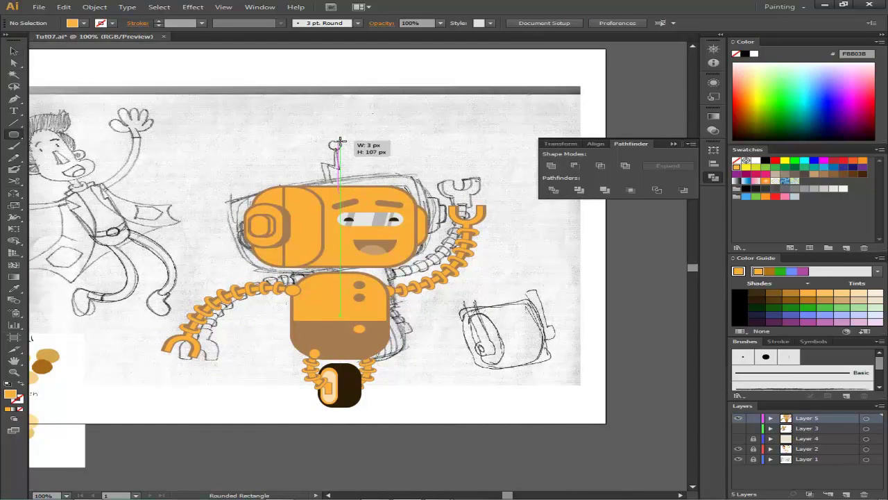
Step: Draw a thin dark brown antenna bar above the head and a tilted second bar
{"action": "left_click_drag", "start_coordinate": [338, 142], "coordinate": [343, 141]}
{"action": "left_click", "coordinate": [805, 175]}
{"action": "key", "text": "ctrl+plus"}
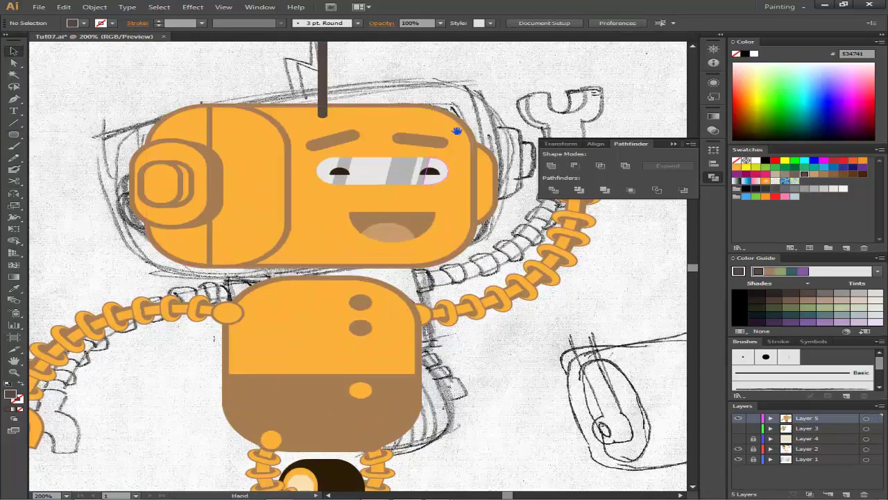
{"action": "key", "text": "ctrl+plus"}
{"action": "left_click_drag", "start_coordinate": [353, 161], "coordinate": [351, 172]}
{"action": "mouse_move", "coordinate": [346, 164]}
{"action": "left_mouse_down"}
{"action": "mouse_move", "coordinate": [367, 242]}
{"action": "mouse_move", "coordinate": [357, 258]}
{"action": "mouse_move", "coordinate": [375, 248]}
{"action": "left_mouse_up"}
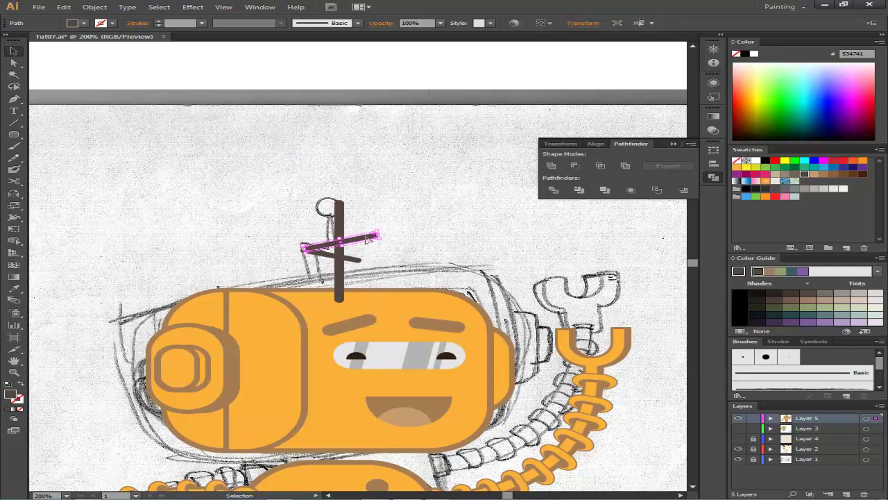
{"action": "left_click", "coordinate": [288, 223]}
Step: Add more tilted crossbar copies up the antenna plus a round tip, and select them all
{"action": "left_click_drag", "start_coordinate": [360, 256], "coordinate": [363, 221]}
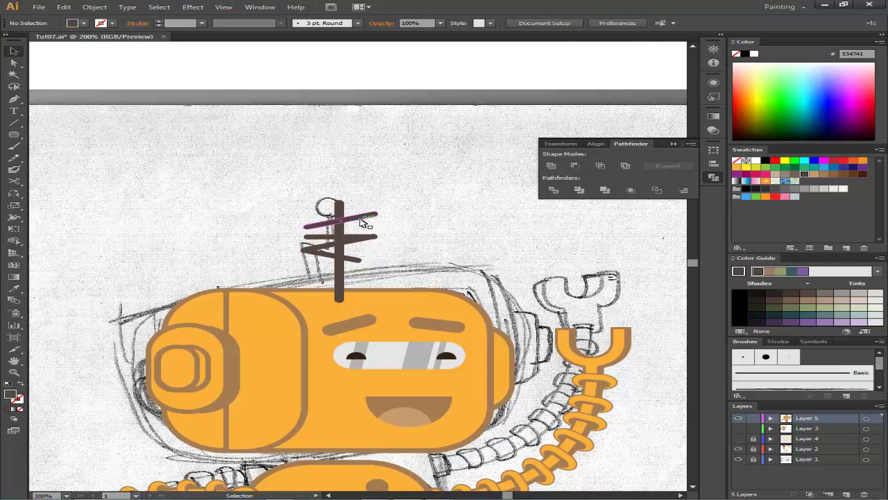
{"action": "left_click_drag", "start_coordinate": [312, 236], "coordinate": [303, 228]}
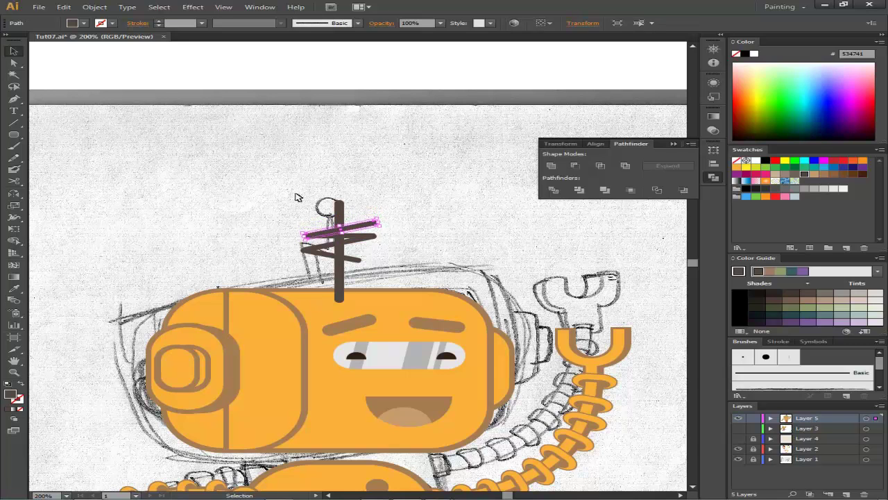
{"action": "mouse_move", "coordinate": [384, 210]}
{"action": "left_mouse_down"}
{"action": "mouse_move", "coordinate": [384, 186]}
{"action": "mouse_move", "coordinate": [347, 199]}
{"action": "mouse_move", "coordinate": [349, 182]}
{"action": "left_mouse_up"}
{"action": "left_click", "coordinate": [427, 169]}
{"action": "key", "text": "v"}
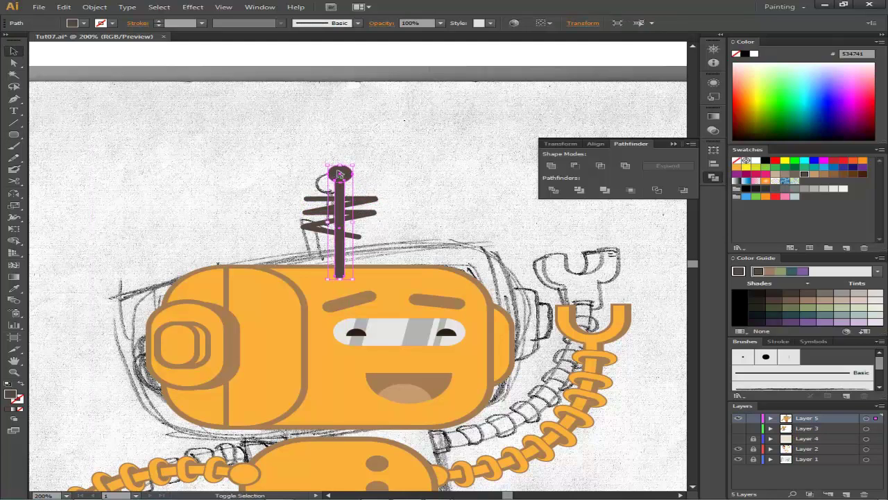
{"action": "left_click", "coordinate": [595, 143]}
{"action": "left_click_drag", "start_coordinate": [432, 154], "coordinate": [368, 239]}
Step: Unite the antenna crossbars and tip circle into a single shape with Pathfinder
{"action": "left_click", "coordinate": [630, 144]}
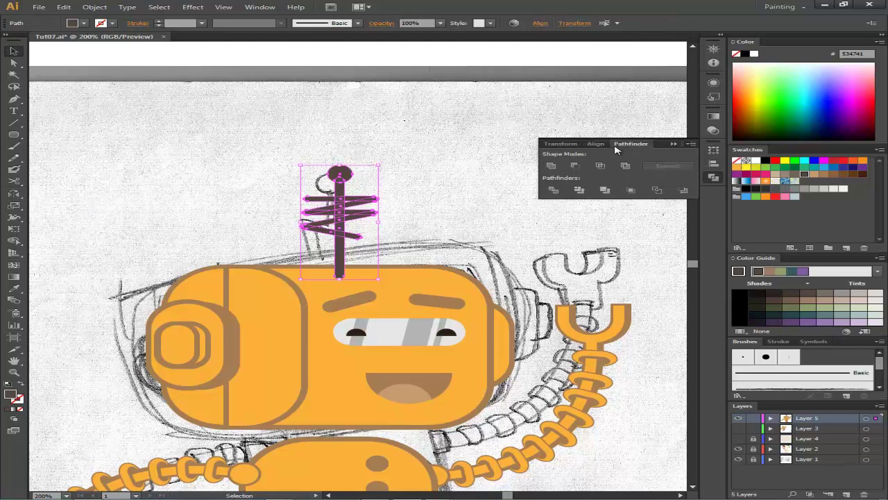
{"action": "left_click", "coordinate": [550, 165]}
{"action": "right_click", "coordinate": [340, 202]}
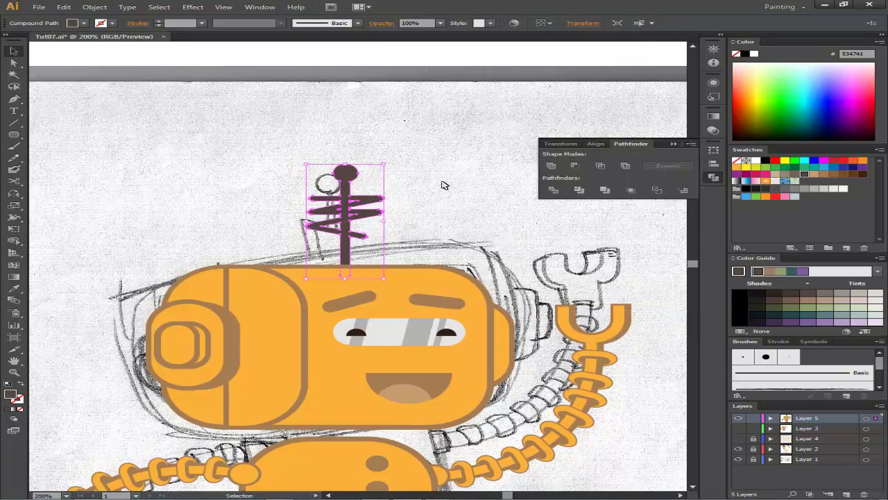
{"action": "key", "text": "ctrl+minus"}
{"action": "key", "text": "ctrl+minus"}
{"action": "key", "text": "ctrl+minus"}
{"action": "left_click_drag", "start_coordinate": [524, 326], "coordinate": [617, 346]}
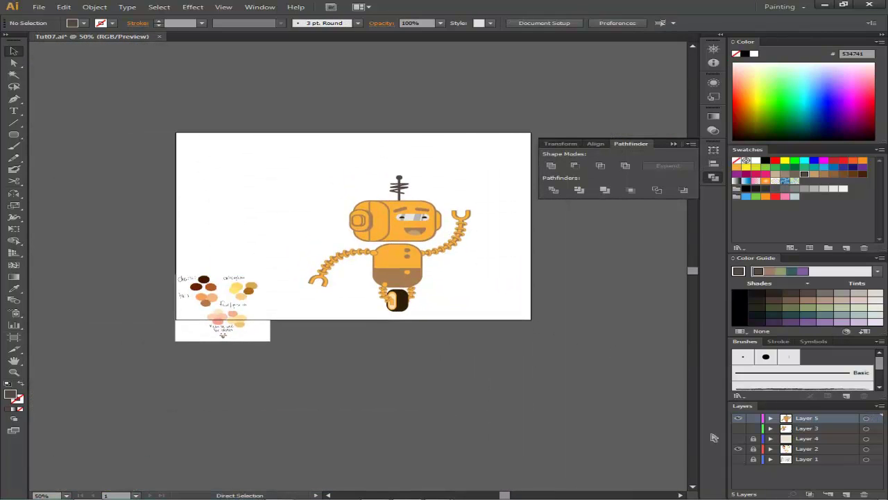
Step: Save the file and re-centre the wheel under the robot's legs
{"action": "key", "text": "ctrl+s"}
{"action": "key", "text": "ctrl+plus"}
{"action": "key", "text": "ctrl+plus"}
{"action": "key", "text": "ctrl+plus"}
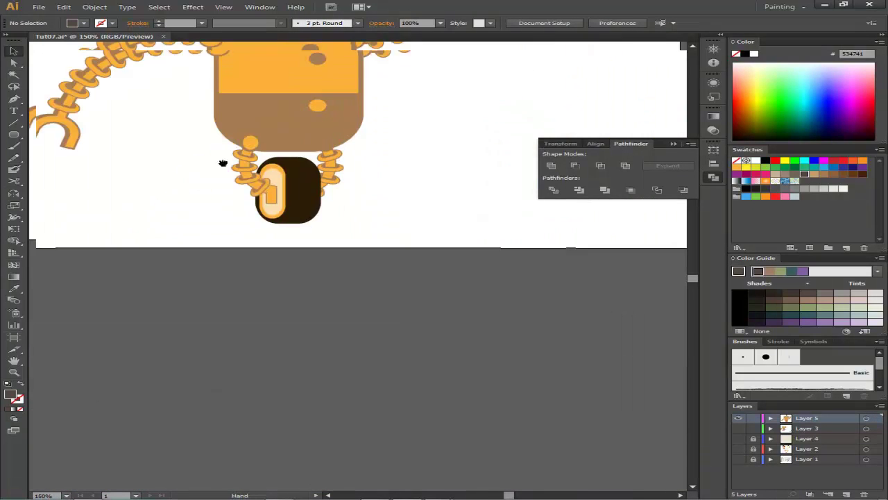
{"action": "left_click", "coordinate": [330, 202]}
{"action": "left_click_drag", "start_coordinate": [288, 204], "coordinate": [407, 204]}
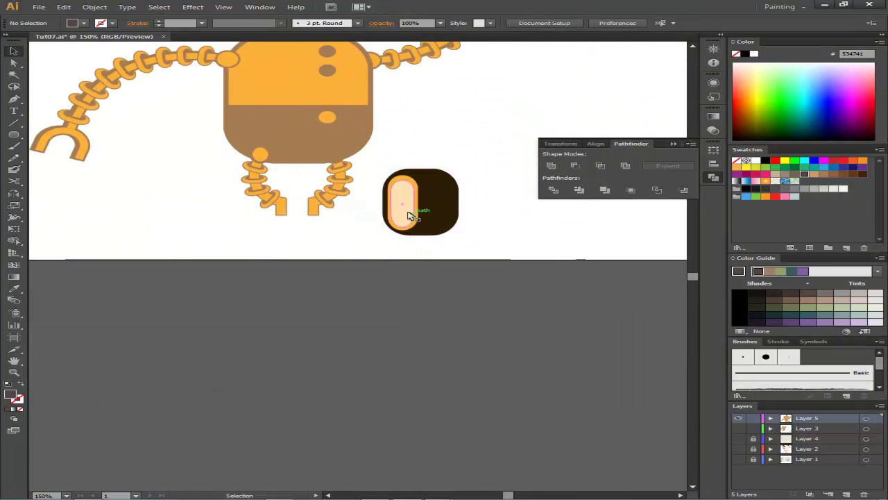
{"action": "left_click", "coordinate": [447, 210], "text": "shift"}
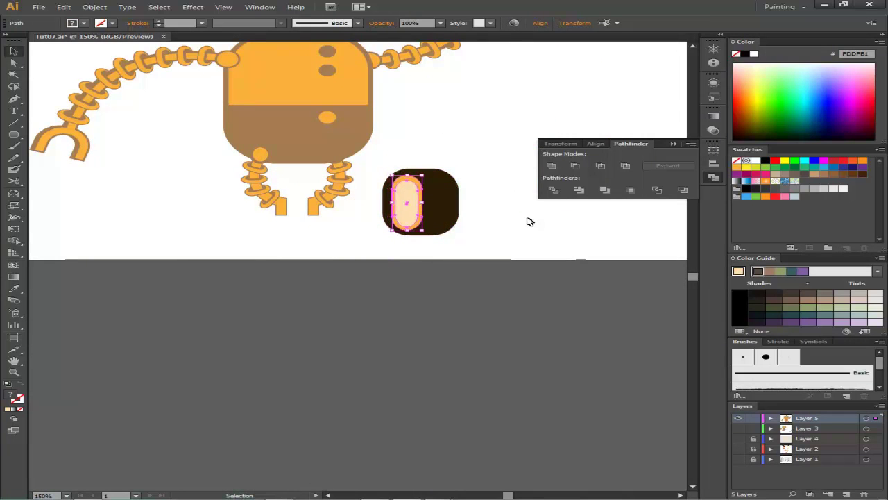
{"action": "left_click_drag", "start_coordinate": [456, 205], "coordinate": [337, 206]}
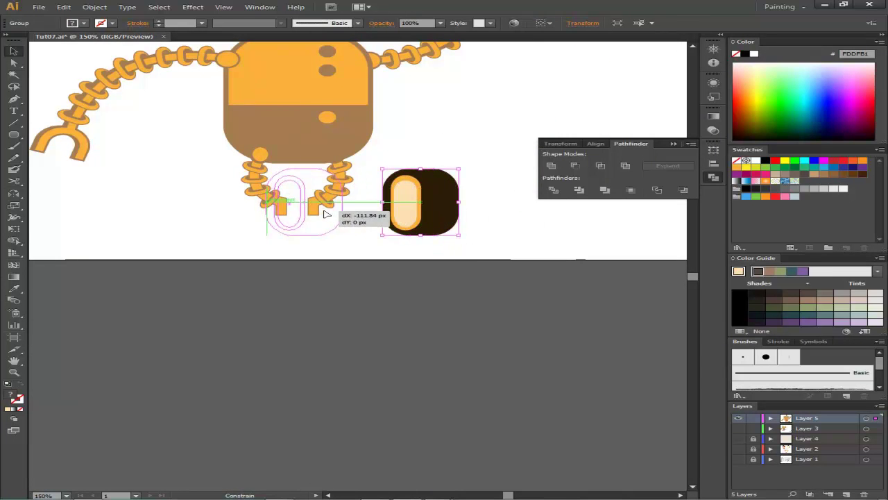
{"action": "key", "text": "ctrl+minus"}
{"action": "key", "text": "ctrl+minus"}
{"action": "key", "text": "ctrl+minus"}
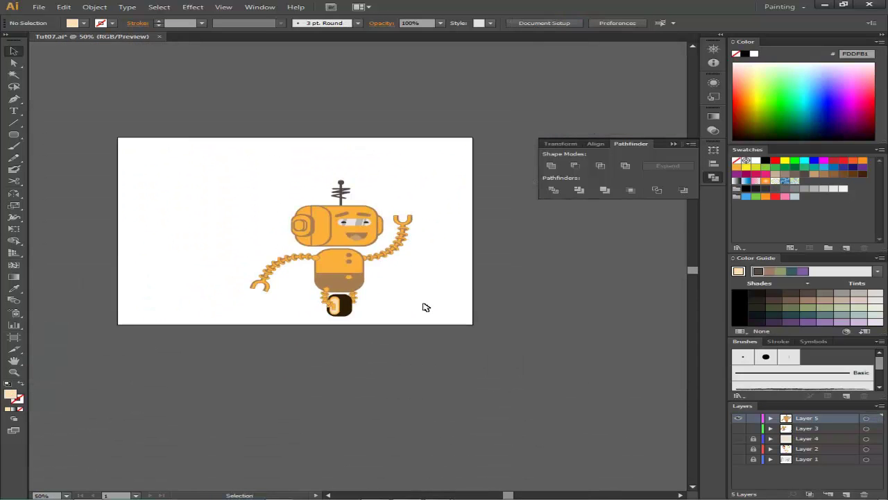
Step: Group all the robot artwork, tilt it, and show the cream background on Layer 4
{"action": "key", "text": "a"}
{"action": "key", "text": "ctrl+a"}
{"action": "left_click", "coordinate": [94, 7]}
{"action": "left_click", "coordinate": [148, 75]}
{"action": "key", "text": "v"}
{"action": "mouse_move", "coordinate": [368, 309]}
{"action": "left_mouse_down"}
{"action": "mouse_move", "coordinate": [338, 283]}
{"action": "mouse_move", "coordinate": [417, 284]}
{"action": "left_mouse_up"}
{"action": "left_click", "coordinate": [468, 242]}
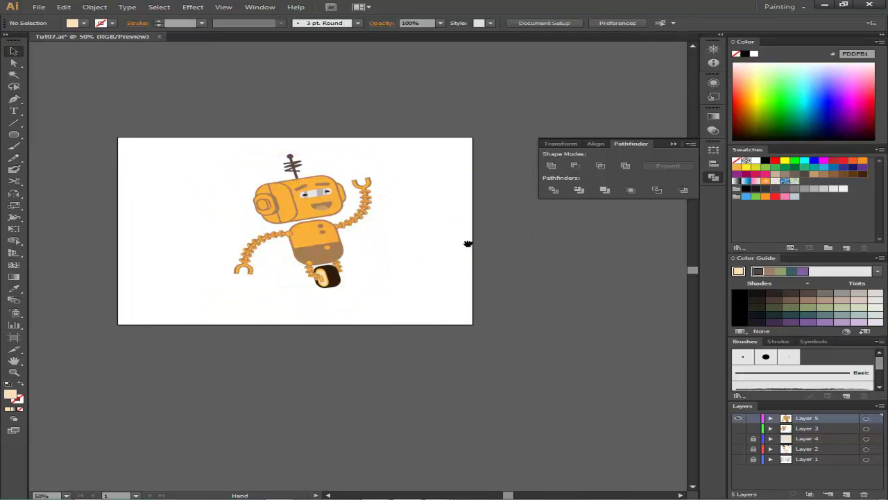
{"action": "left_click", "coordinate": [737, 438]}
{"action": "left_click", "coordinate": [807, 438]}
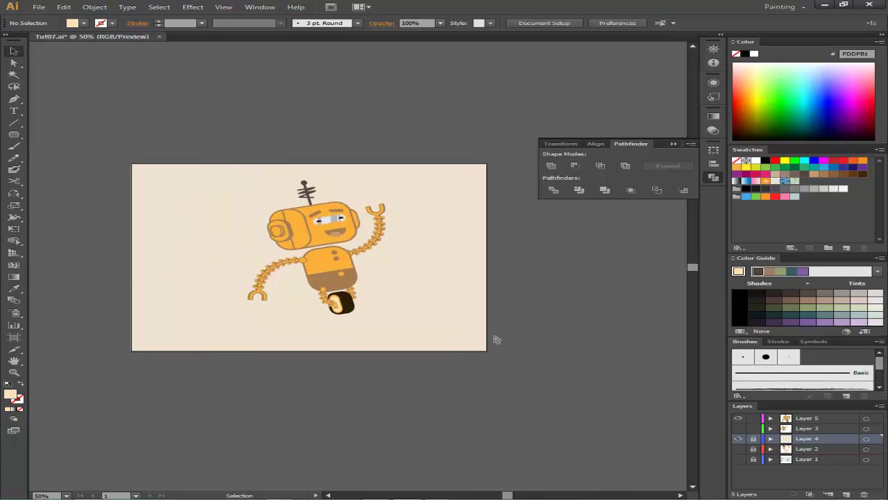
Step: Select the grey ground bars and logo footer on Layer 3, then hide Layer 3 again
{"action": "key", "text": "ctrl+plus"}
{"action": "left_click", "coordinate": [738, 428]}
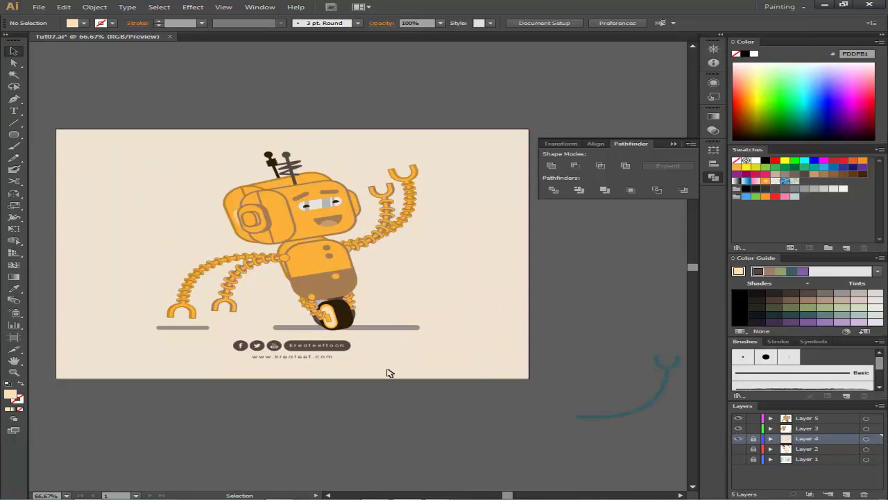
{"action": "left_click", "coordinate": [291, 335]}
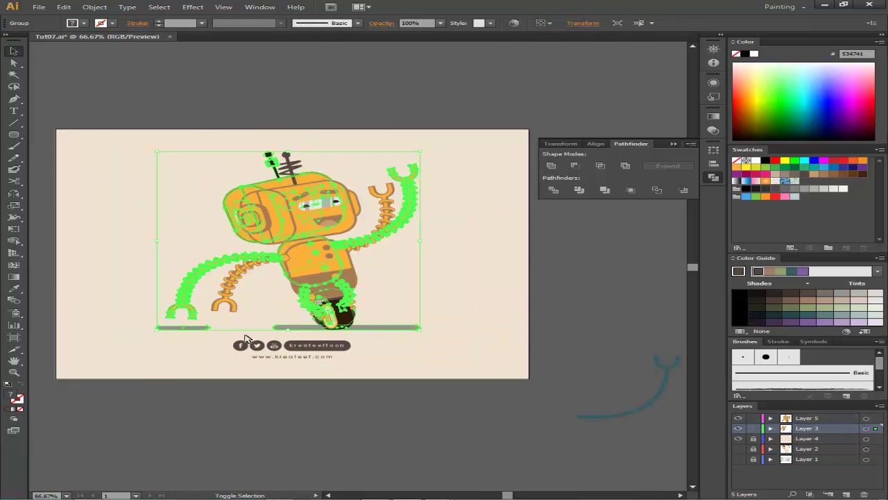
{"action": "left_click", "coordinate": [347, 327]}
{"action": "left_click", "coordinate": [173, 327], "text": "shift"}
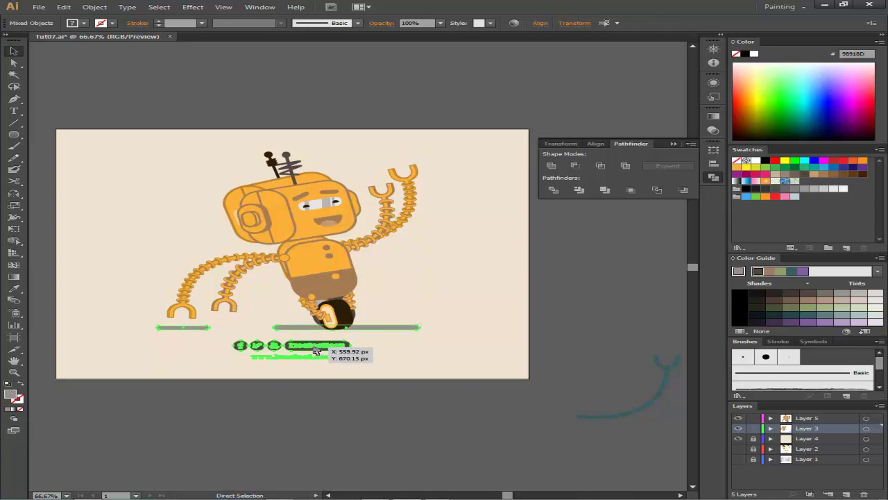
{"action": "left_click", "coordinate": [738, 428]}
Step: Paste the ground bars and logo footer into Layer 5 and position them below the robot
{"action": "left_click", "coordinate": [857, 420]}
{"action": "key", "text": "ctrl+v"}
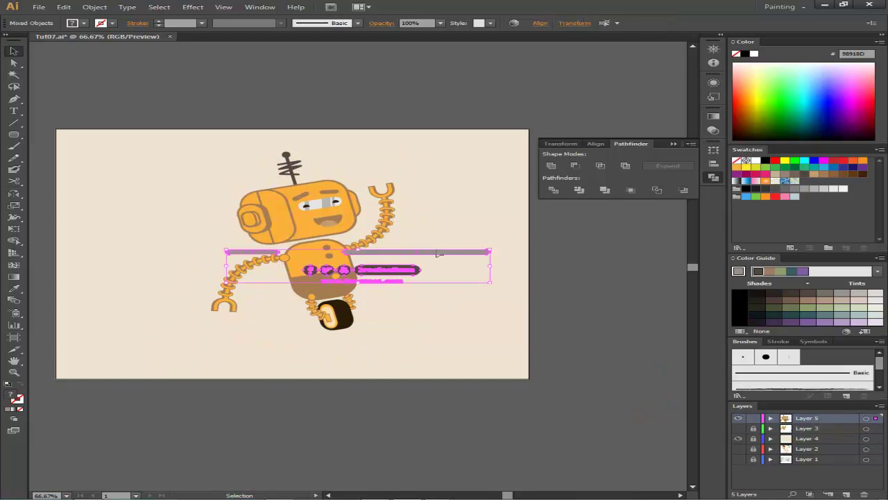
{"action": "left_click_drag", "start_coordinate": [515, 279], "coordinate": [464, 361]}
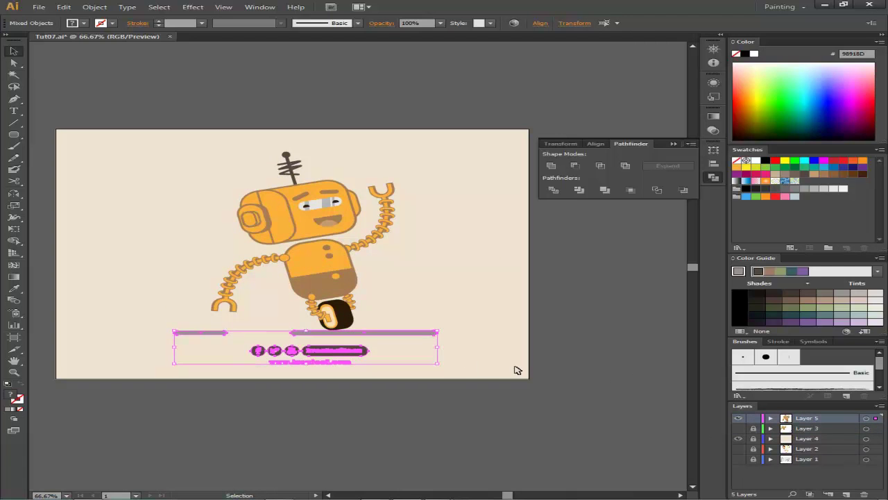
{"action": "key", "text": "shift+Left"}
{"action": "key", "text": "ctrl+shift+a"}
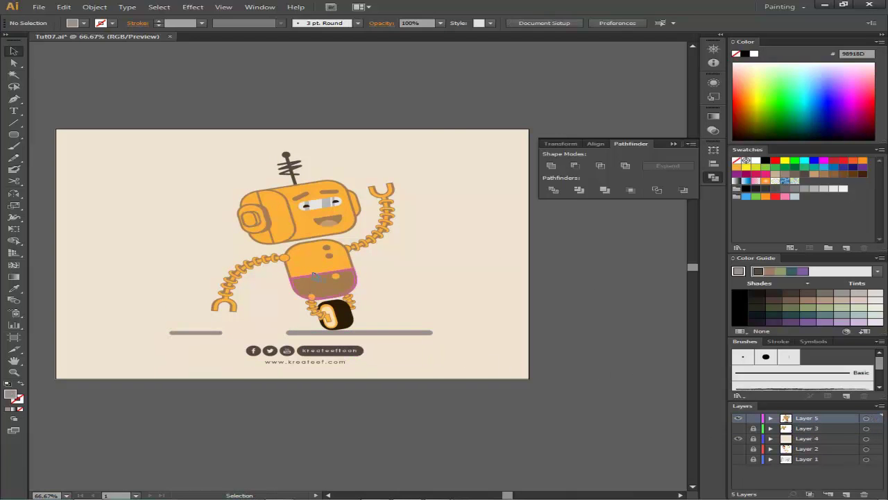
Step: Shift the robot slightly left and rotate it a little further
{"action": "key", "text": "a"}
{"action": "left_click_drag", "start_coordinate": [150, 90], "coordinate": [456, 322]}
{"action": "key", "text": "v"}
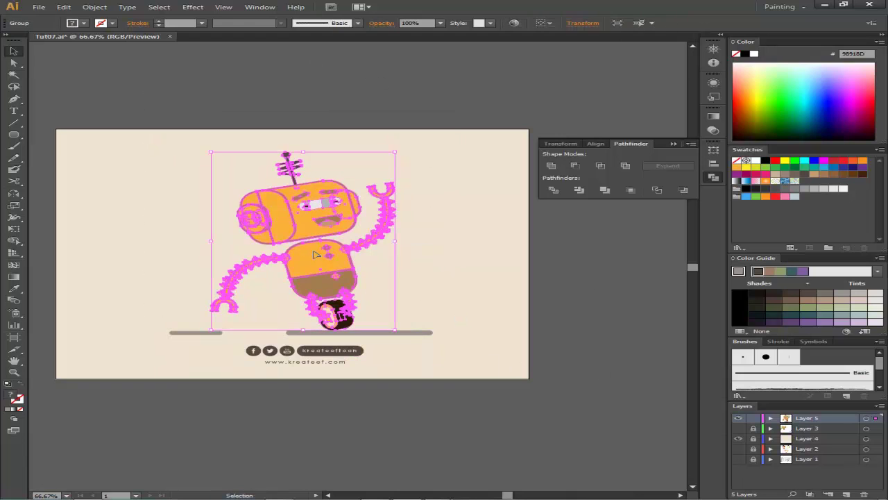
{"action": "left_click_drag", "start_coordinate": [347, 222], "coordinate": [336, 224]}
{"action": "left_click_drag", "start_coordinate": [390, 337], "coordinate": [426, 321]}
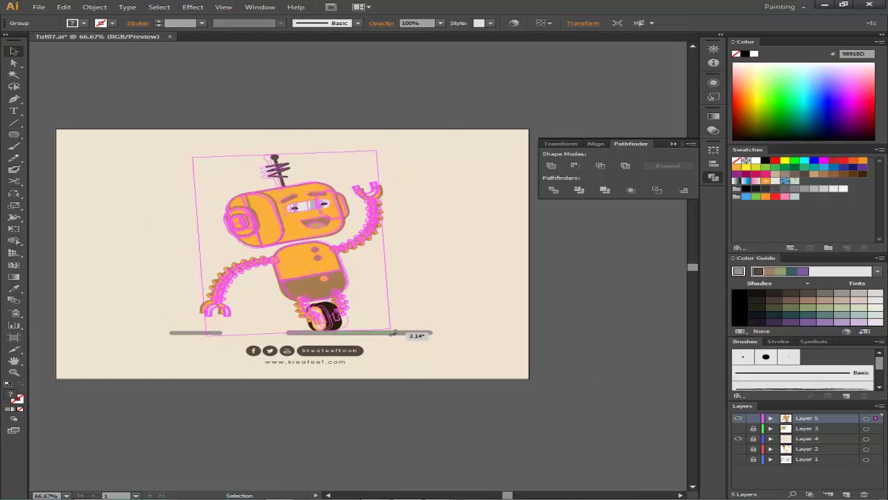
{"action": "left_click", "coordinate": [214, 333]}
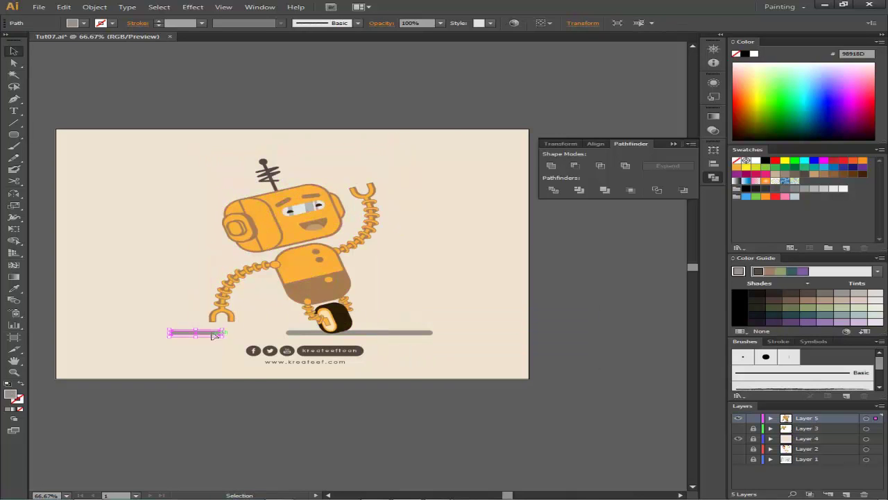
{"action": "left_click", "coordinate": [352, 81]}
{"action": "scroll", "coordinate": [352, 81], "scroll_direction": "down", "scroll_amount": 2}
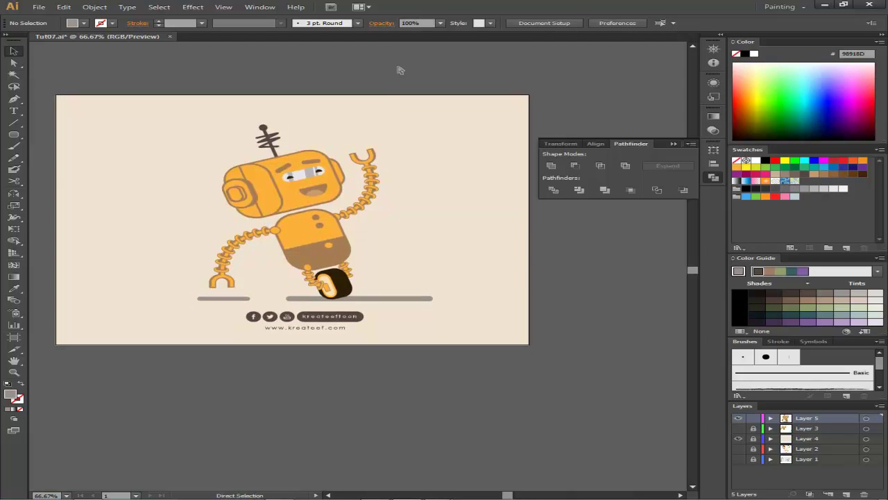
Step: Save Tut07.ai, close the Pathfinder panel, and hide all panels for a zoomed view
{"action": "key", "text": "ctrl+s"}
{"action": "left_click", "coordinate": [673, 143]}
{"action": "key", "text": "Tab"}
{"action": "key", "text": "ctrl+plus"}
{"action": "key", "text": "ctrl+plus"}
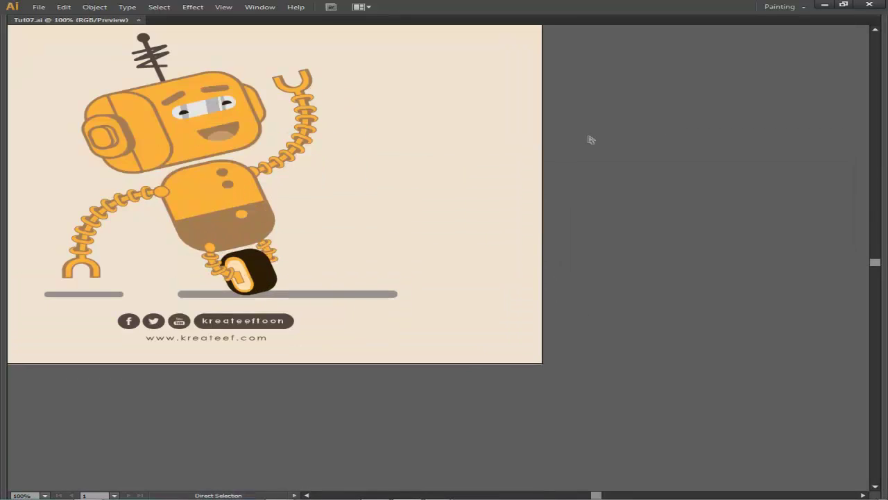